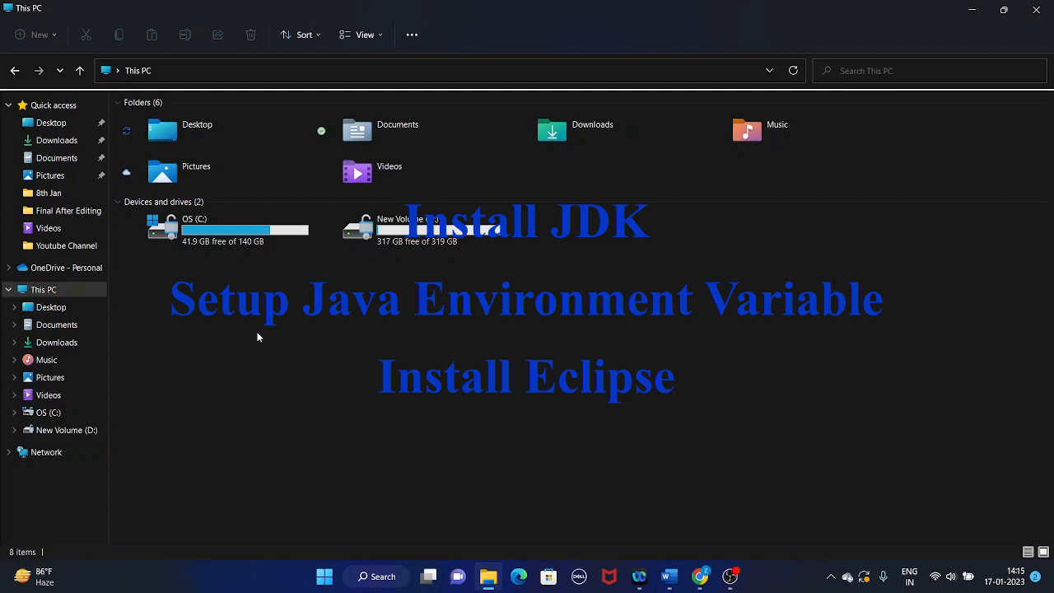
Switch to the blank Document1 in Word and write the heading "Prerequisites software for Java Programming:".
left_click(669, 577)
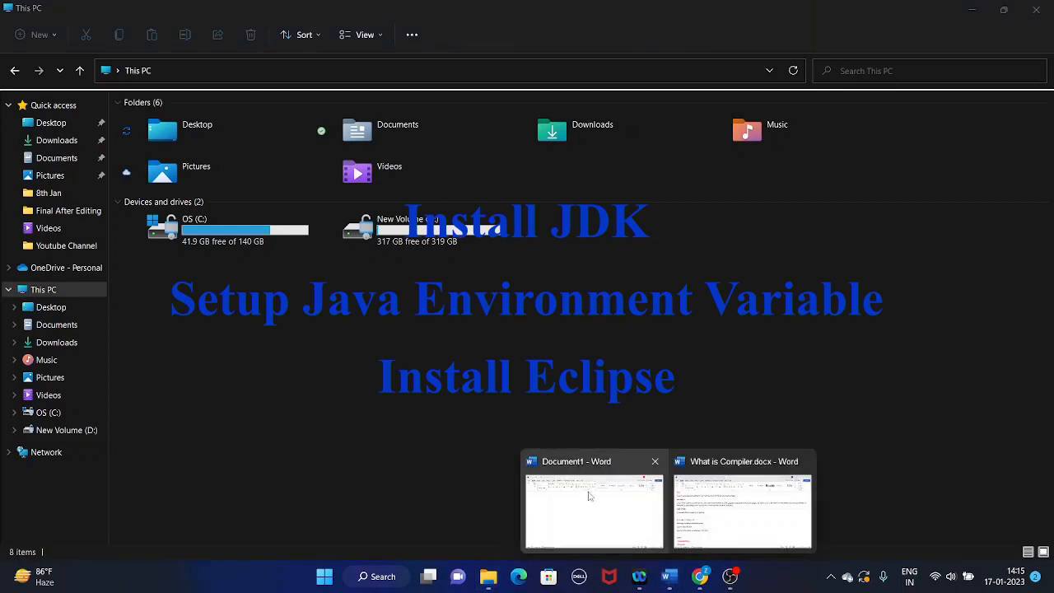
left_click(590, 495)
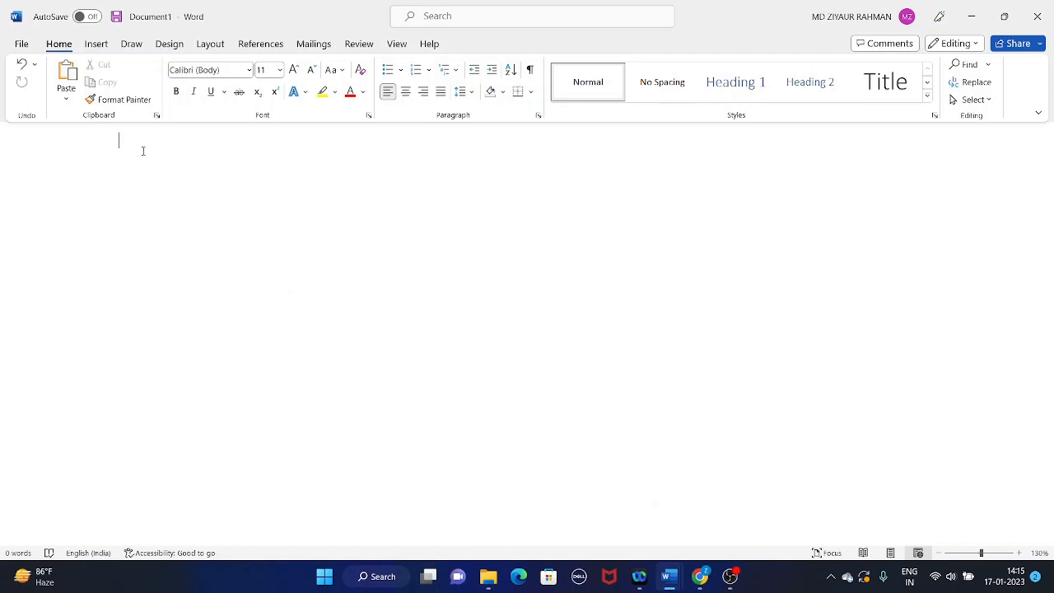
type("Prerequ")
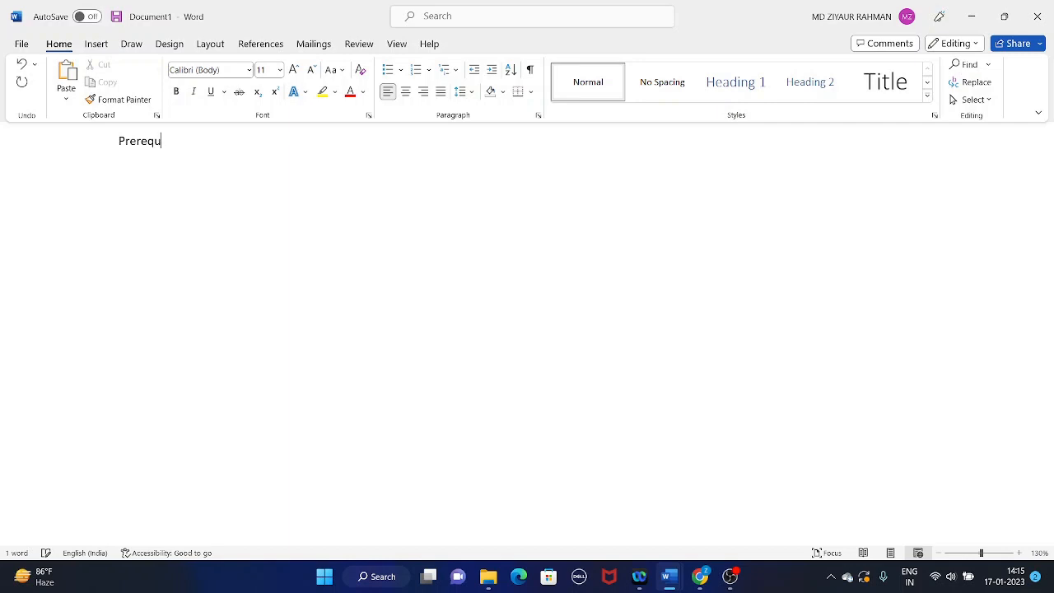
type("isites so")
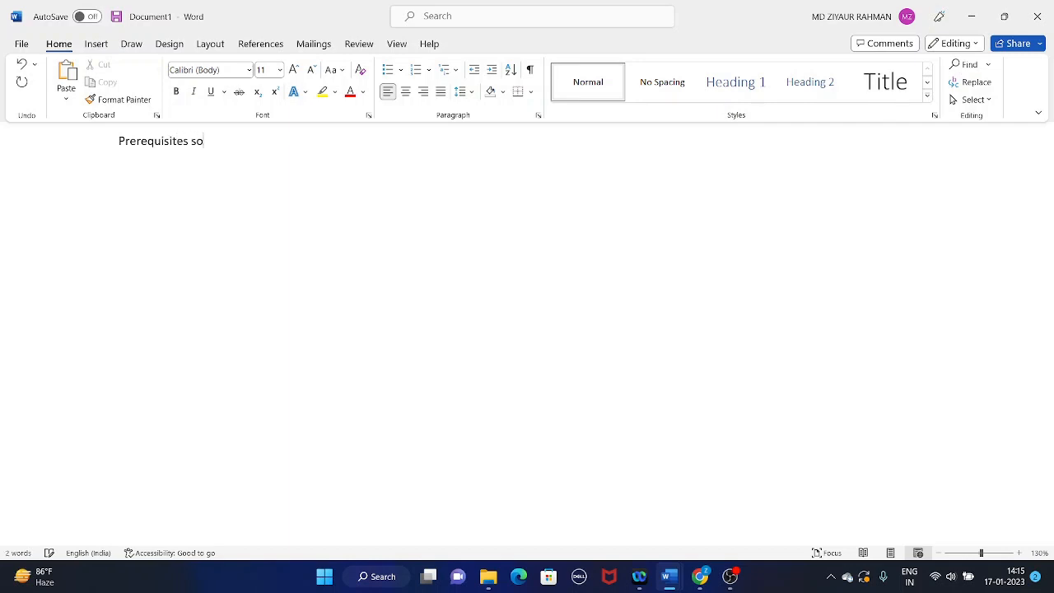
type("ftware for Java Programming:")
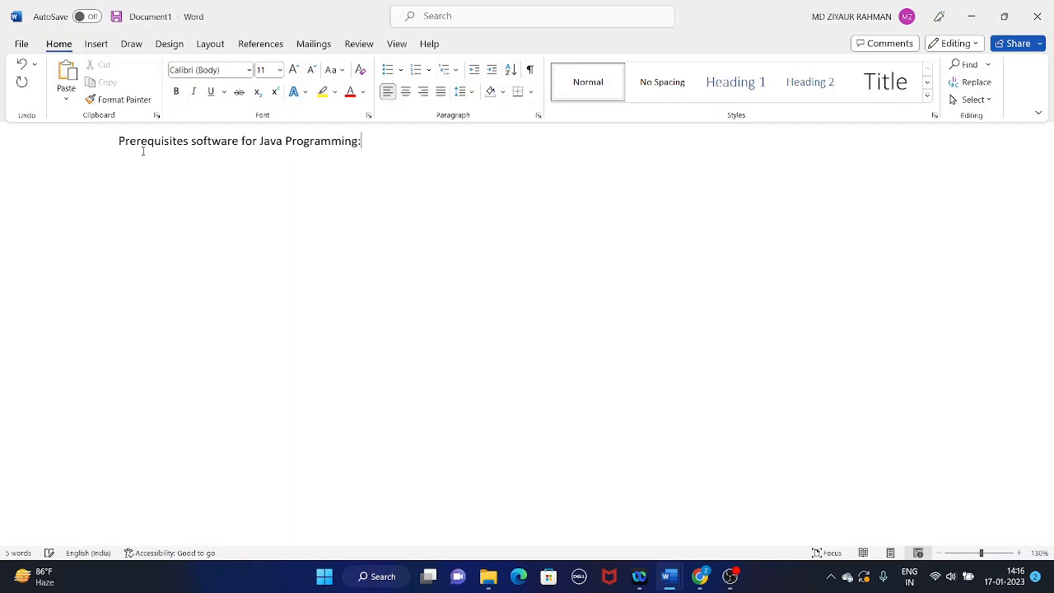
Add an indented numbered list below the heading with the items "JDK", "Setup java environment Path" and "Eclipse".
key("Tab")
type("1.")
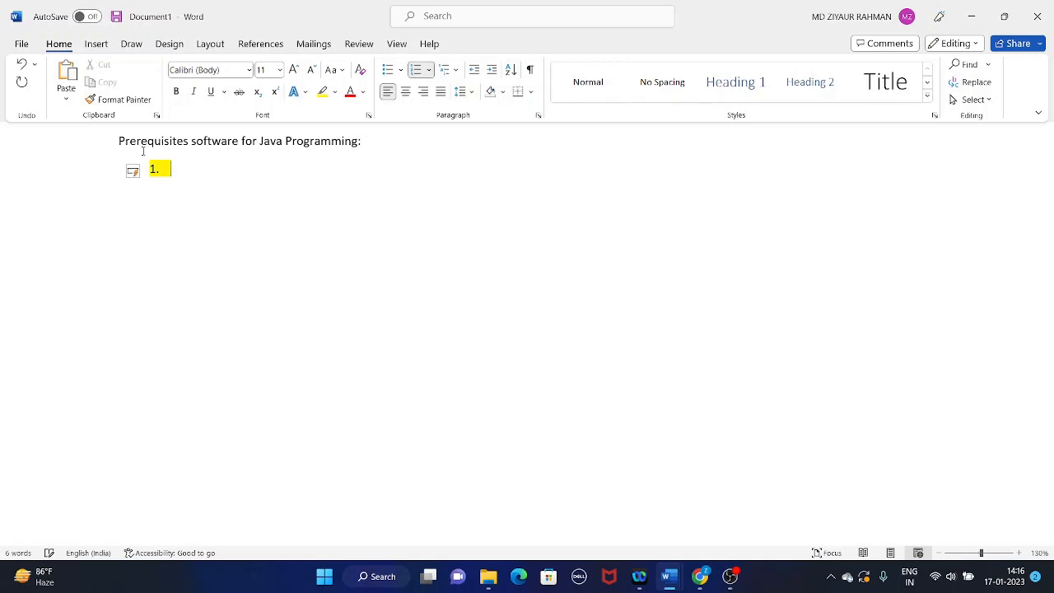
type(" JDK")
key("Return")
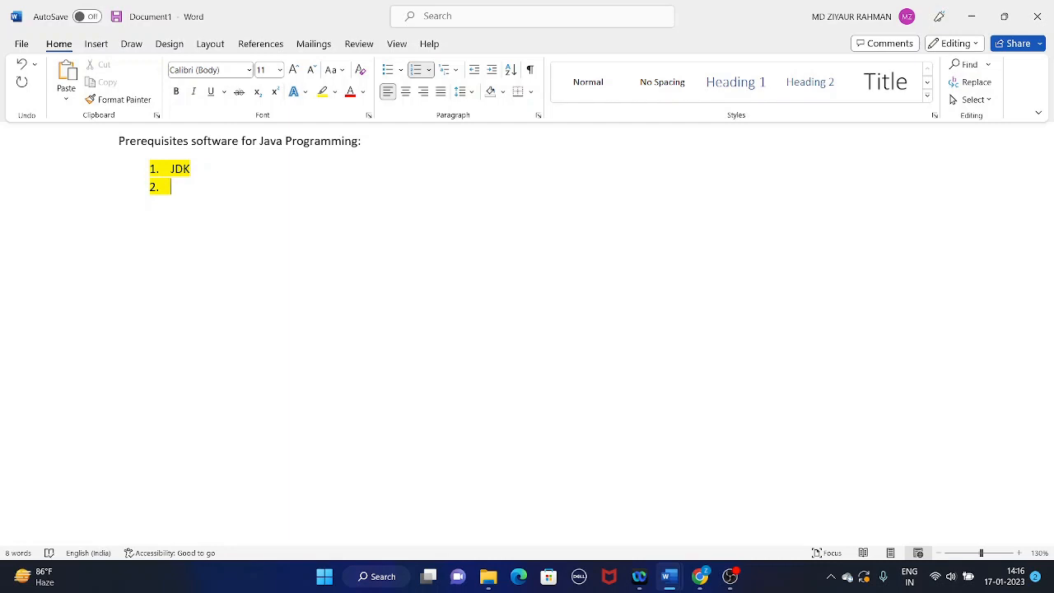
type("Setup java en")
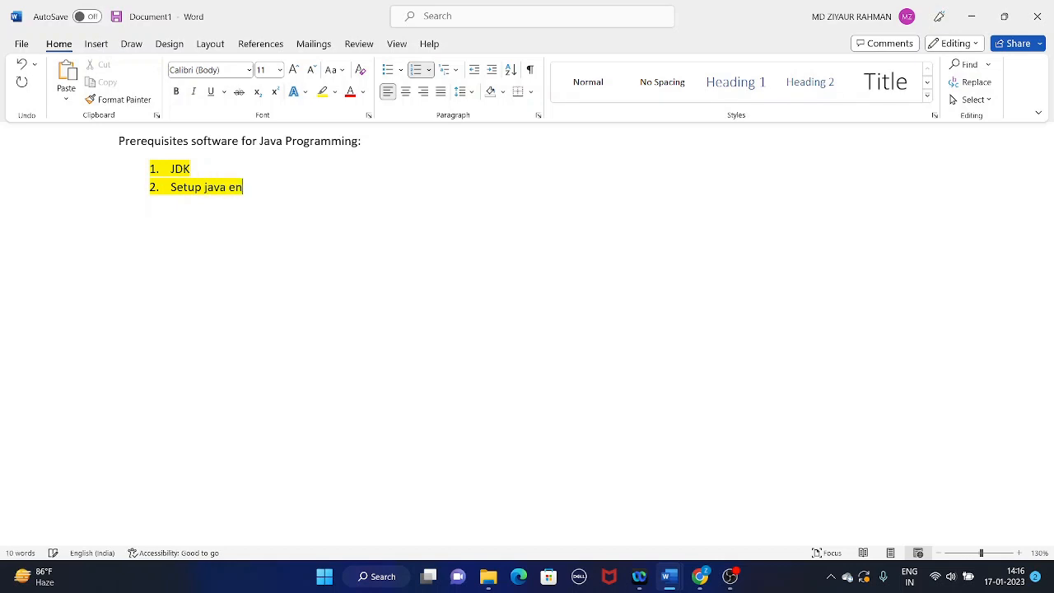
type("vironmen")
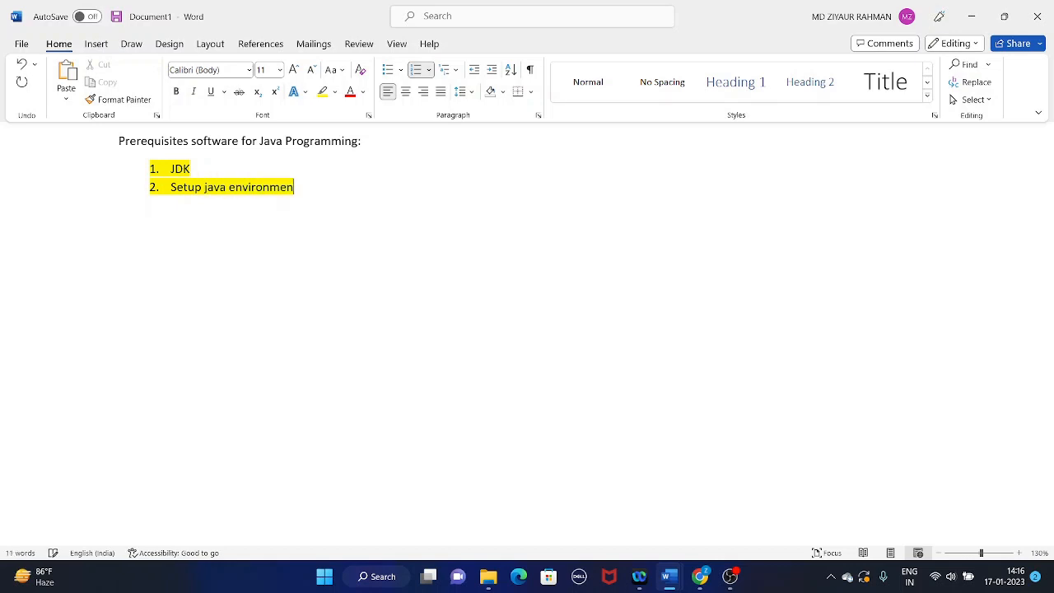
type("t Path")
key("Return")
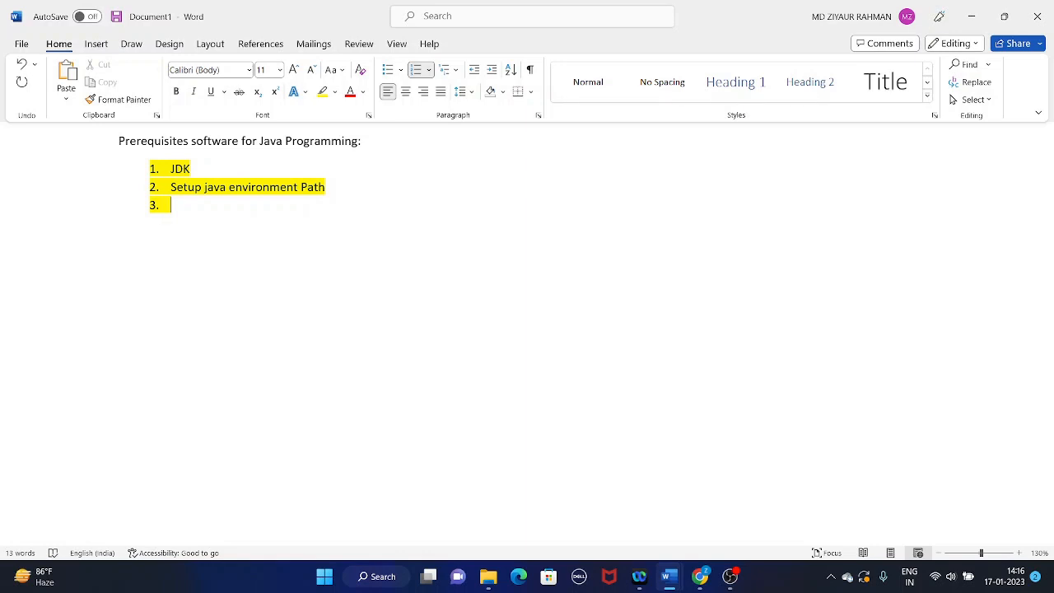
type("Eclipse")
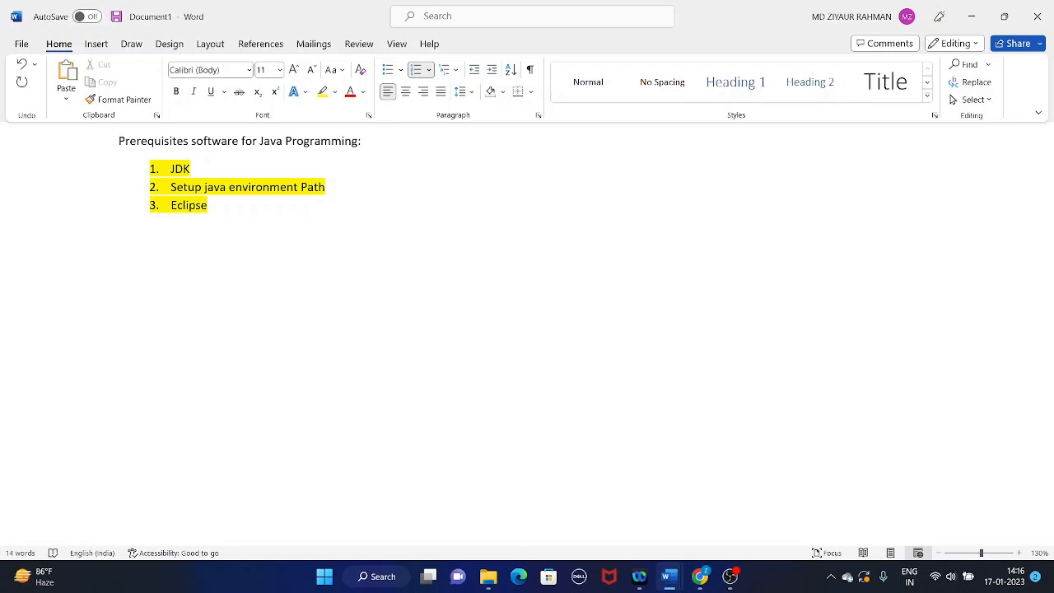
key("Return")
key("BackSpace")
left_click(357, 324)
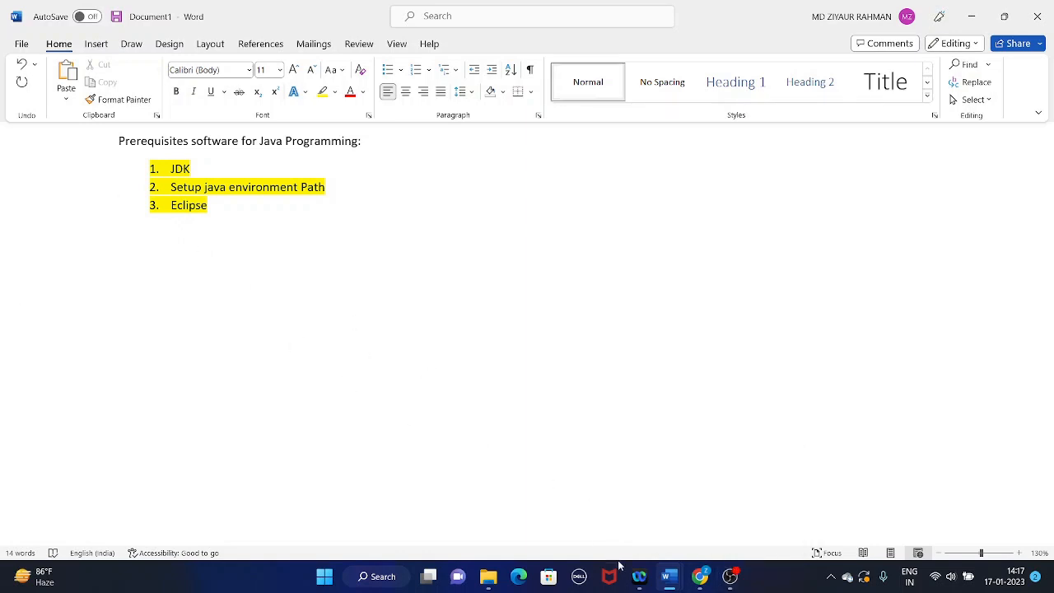
Switch to Chrome, open a new tab and close the Eclipse downloads tab.
left_click(699, 577)
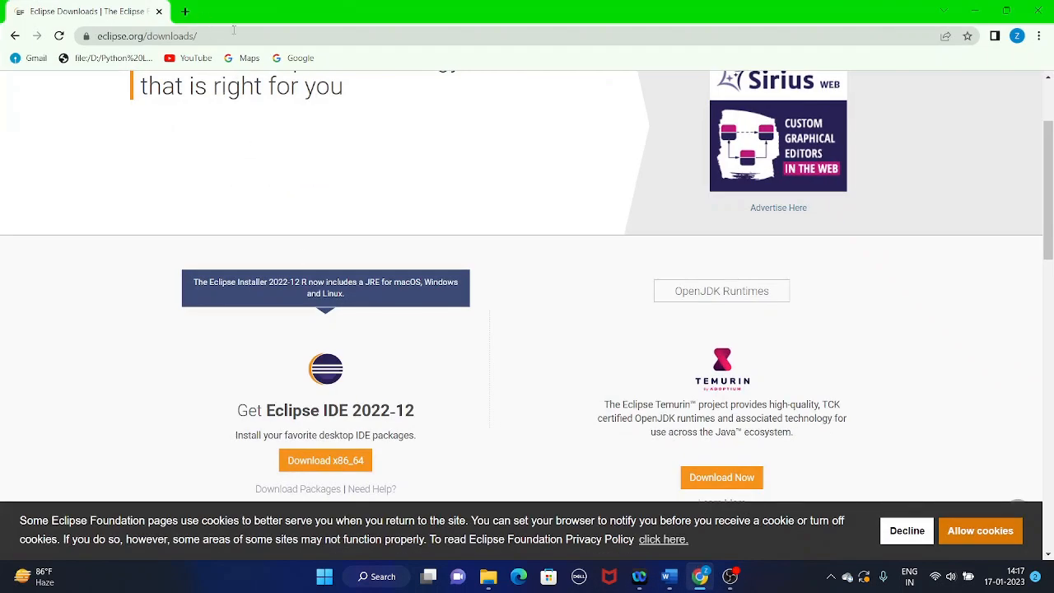
scroll(238, 116, "up", 2)
left_click(185, 12)
left_click(154, 11)
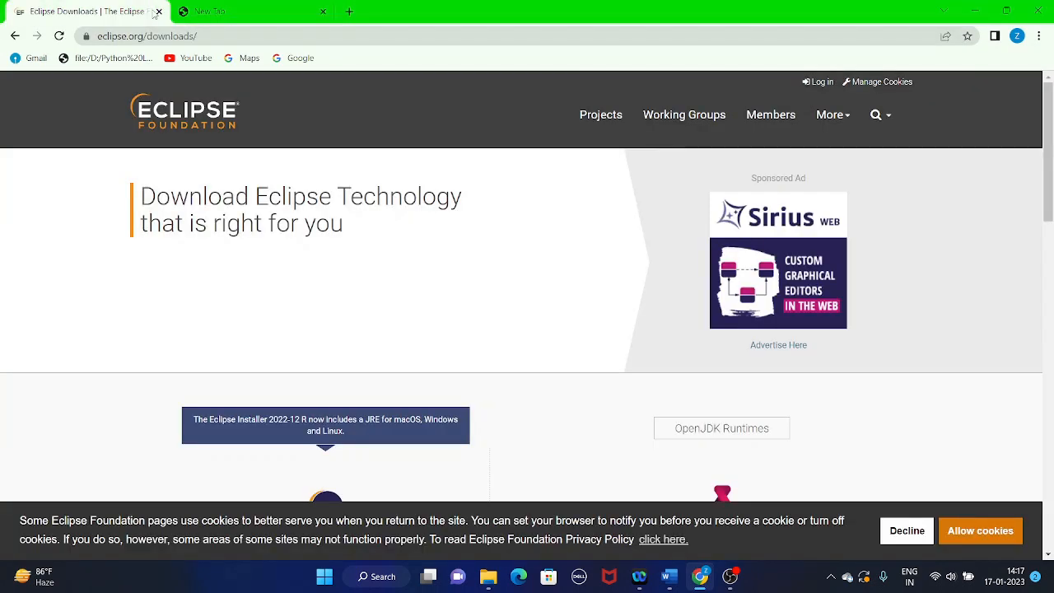
left_click(158, 11)
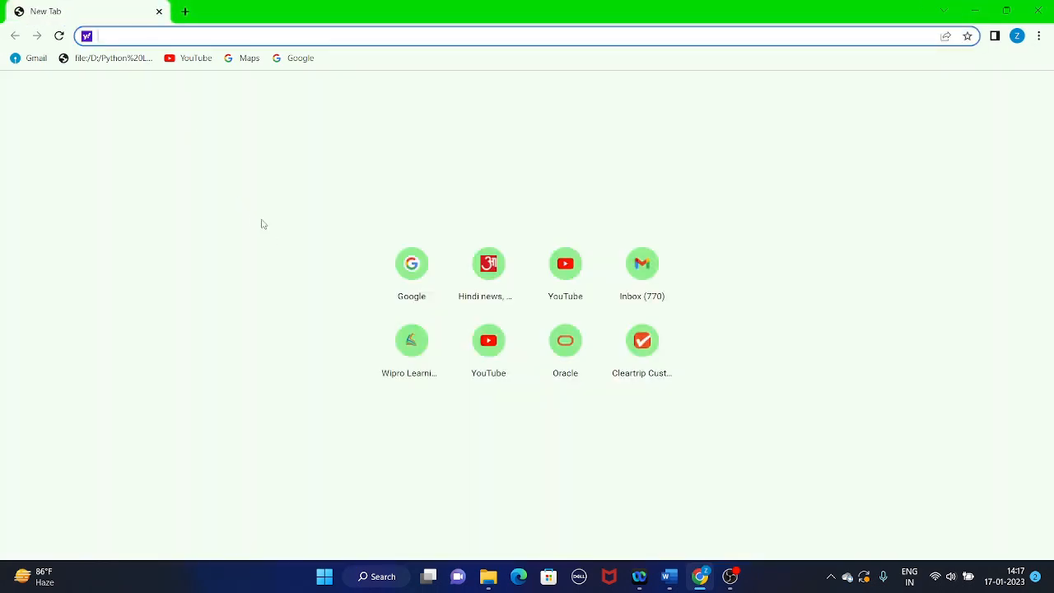
Go to google.com, search for "jdk download" and open Oracle's Java Downloads result.
type("google.com")
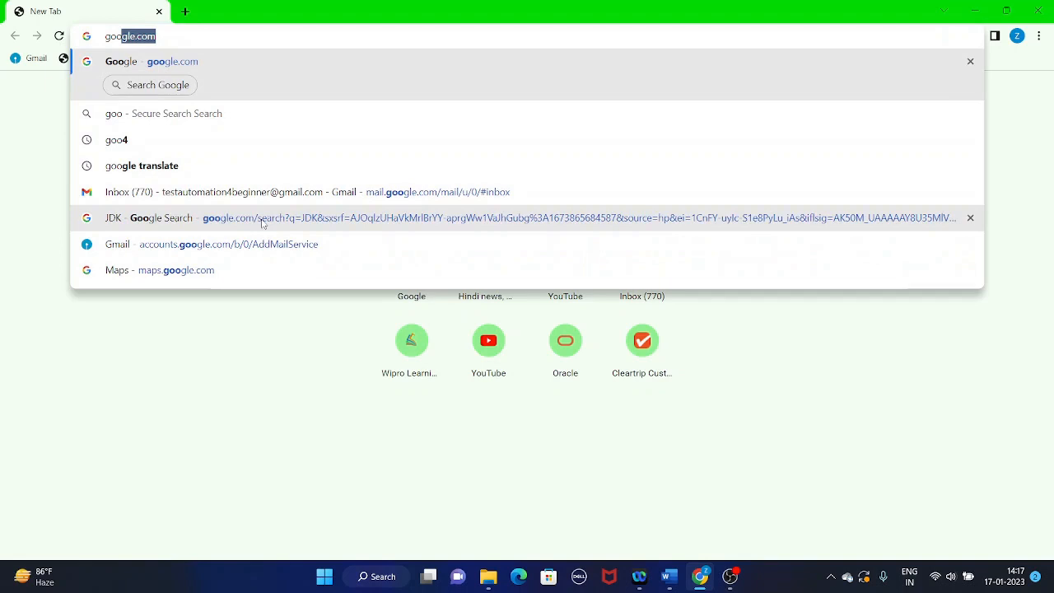
key("Return")
left_click(418, 255)
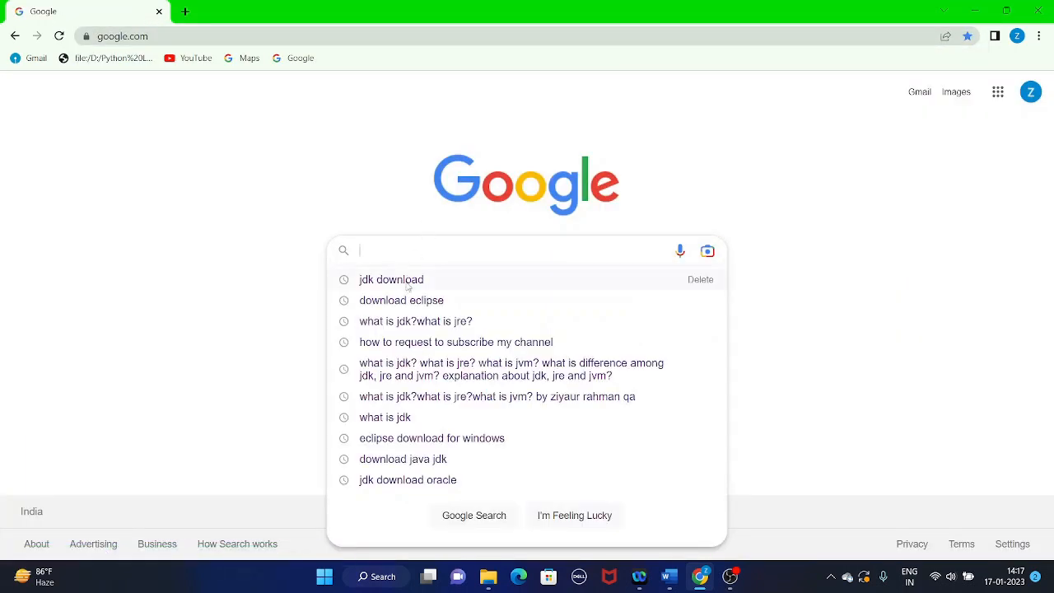
left_click(408, 282)
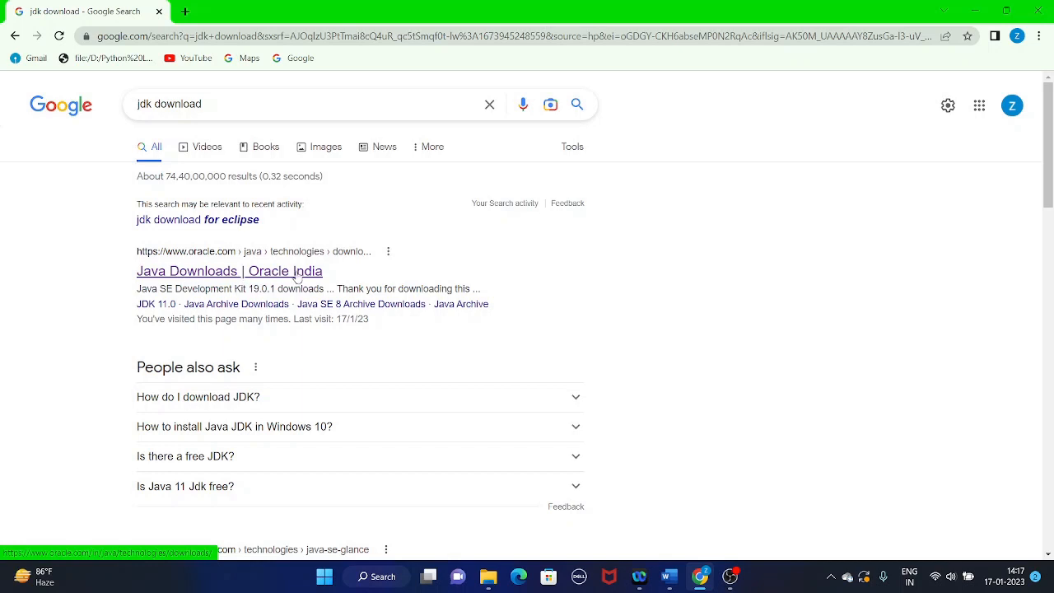
left_click(189, 281)
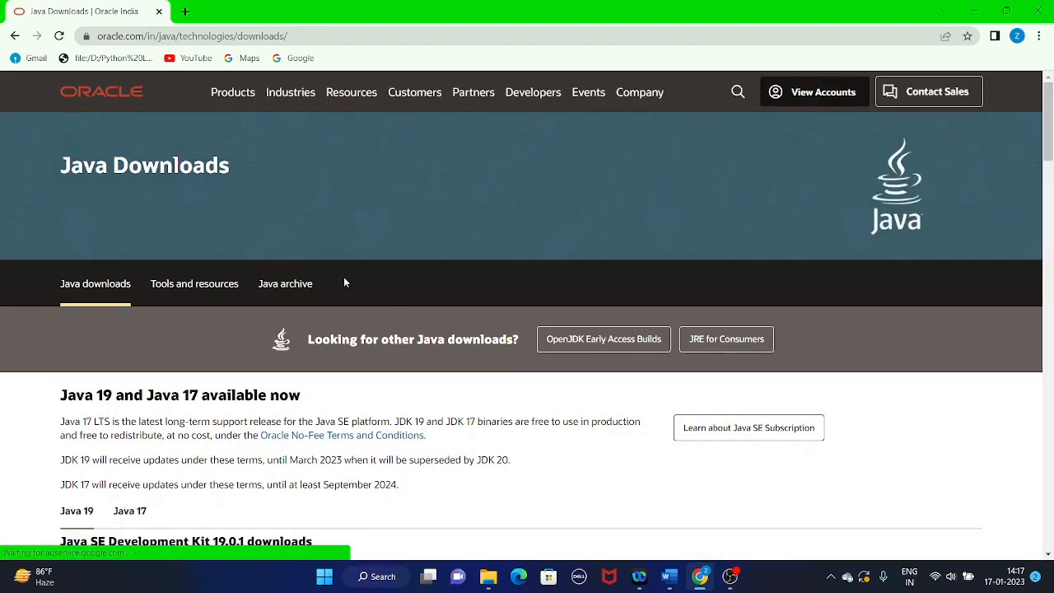
Display the Windows downloads for Java 11 in the section for Java SE subscribers.
scroll(343, 283, "down", 3)
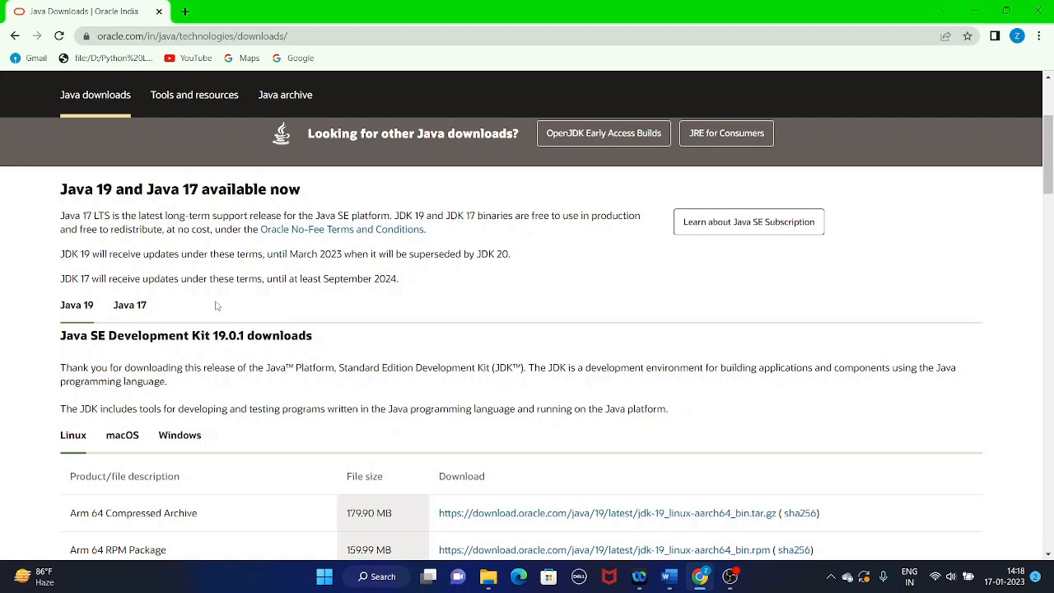
scroll(216, 306, "down", 5)
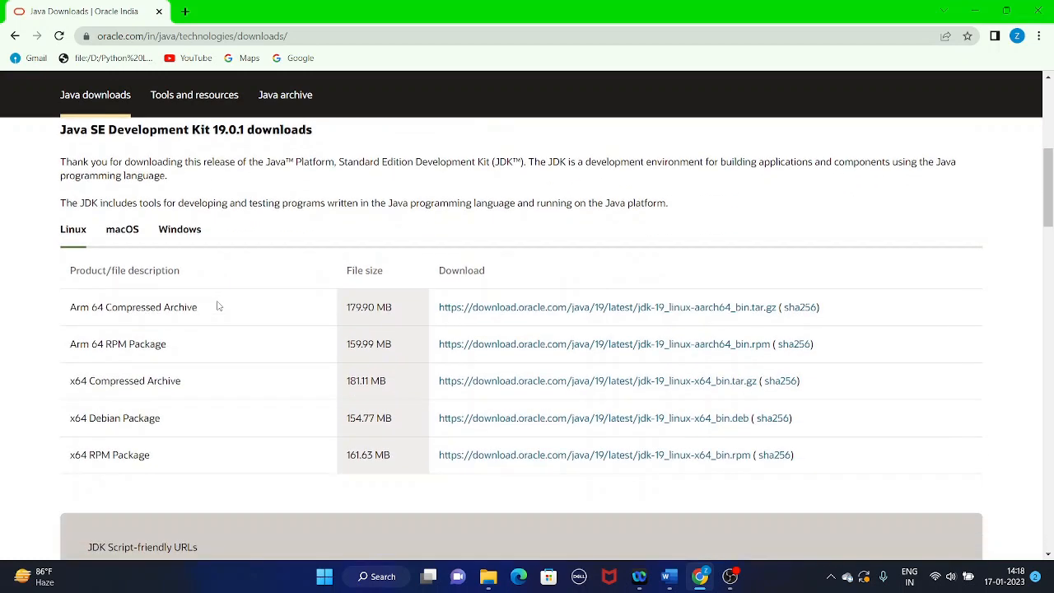
scroll(280, 411, "down", 4)
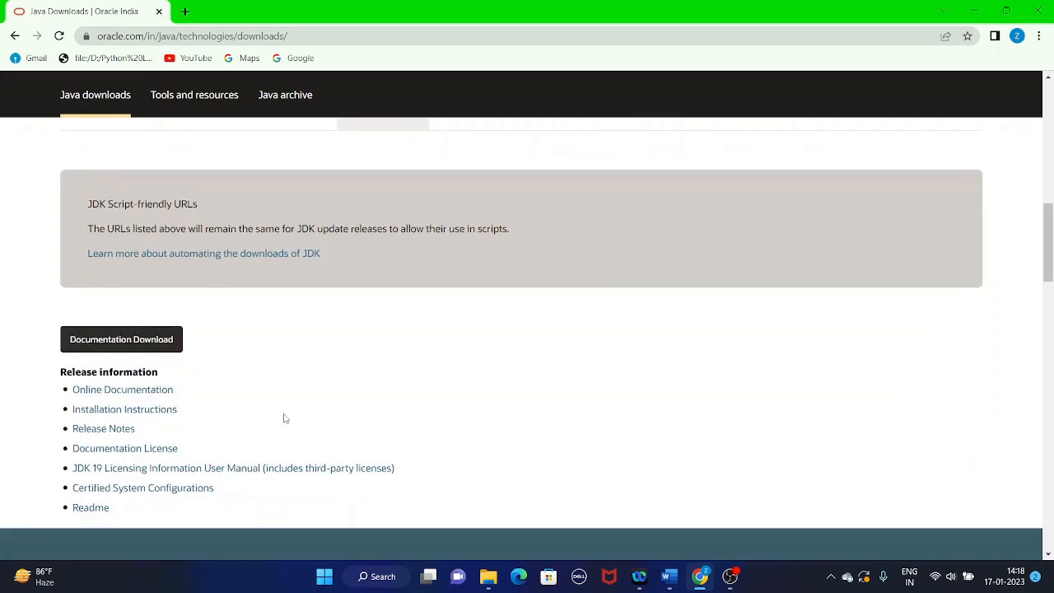
scroll(280, 403, "down", 2)
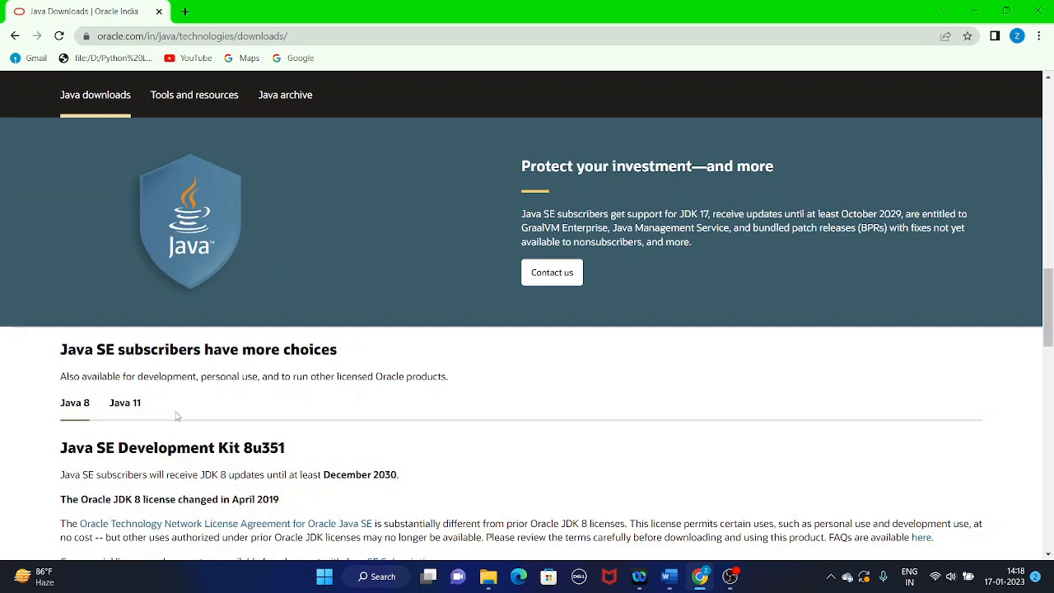
left_click(131, 410)
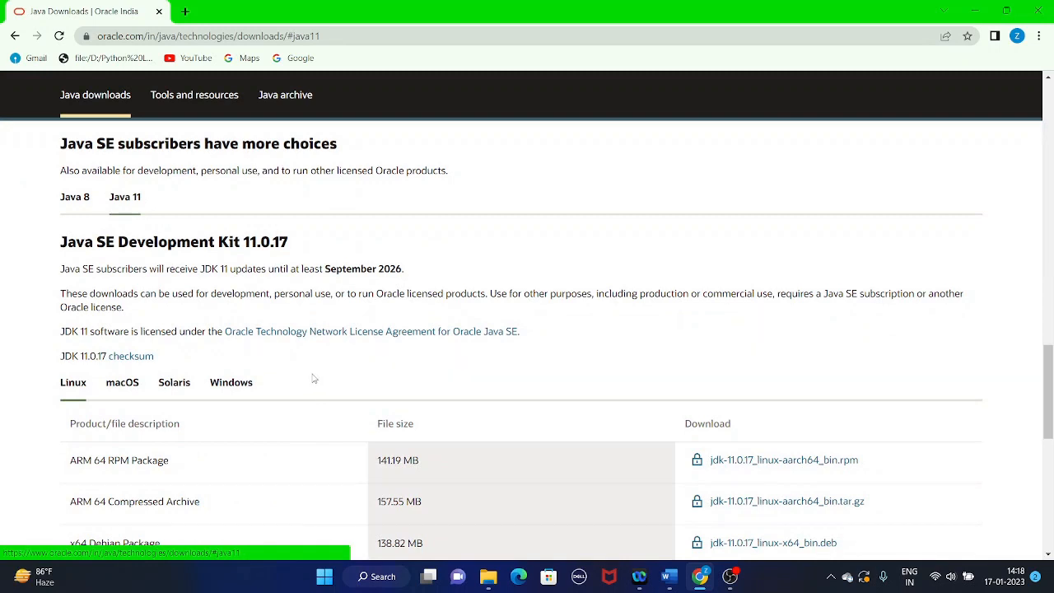
left_click(235, 384)
scroll(384, 404, "down", 3)
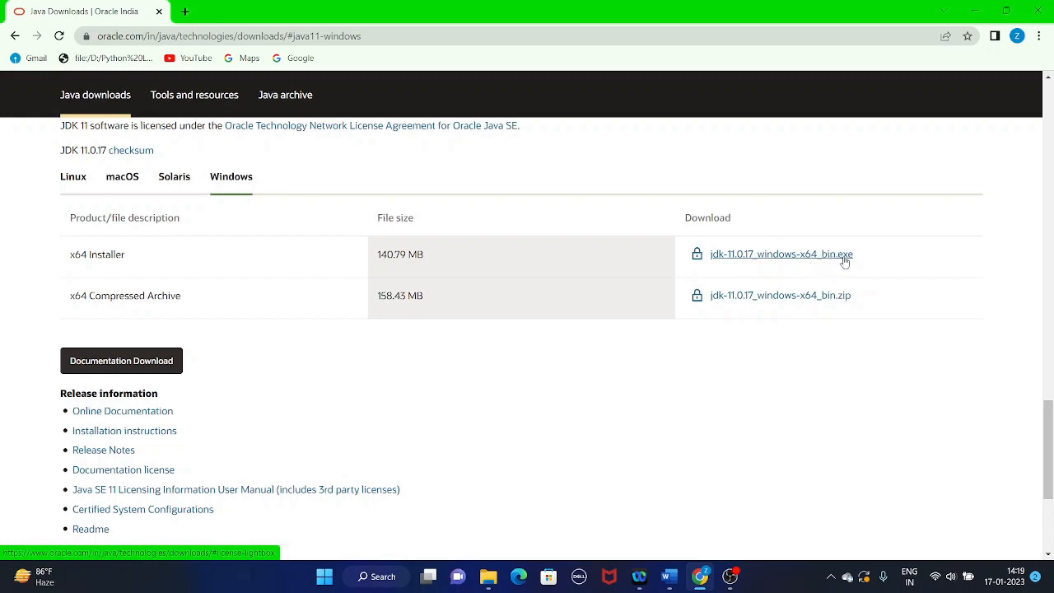
Request the download of jdk-11.0.17_windows-x64_bin.exe, accept the Oracle license agreement and continue to the account sign-in page.
left_click(755, 255)
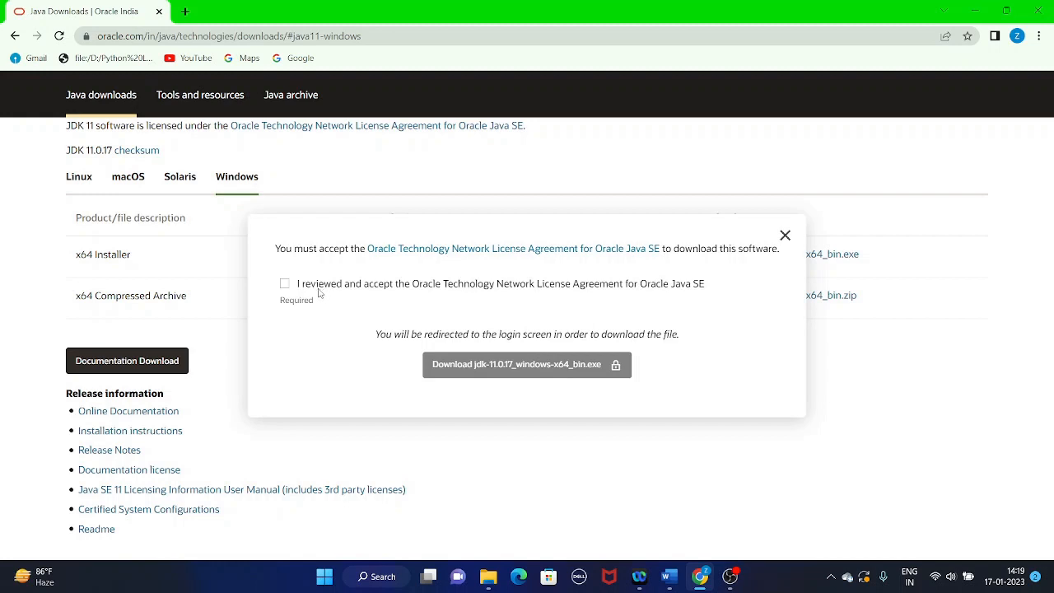
left_click(285, 283)
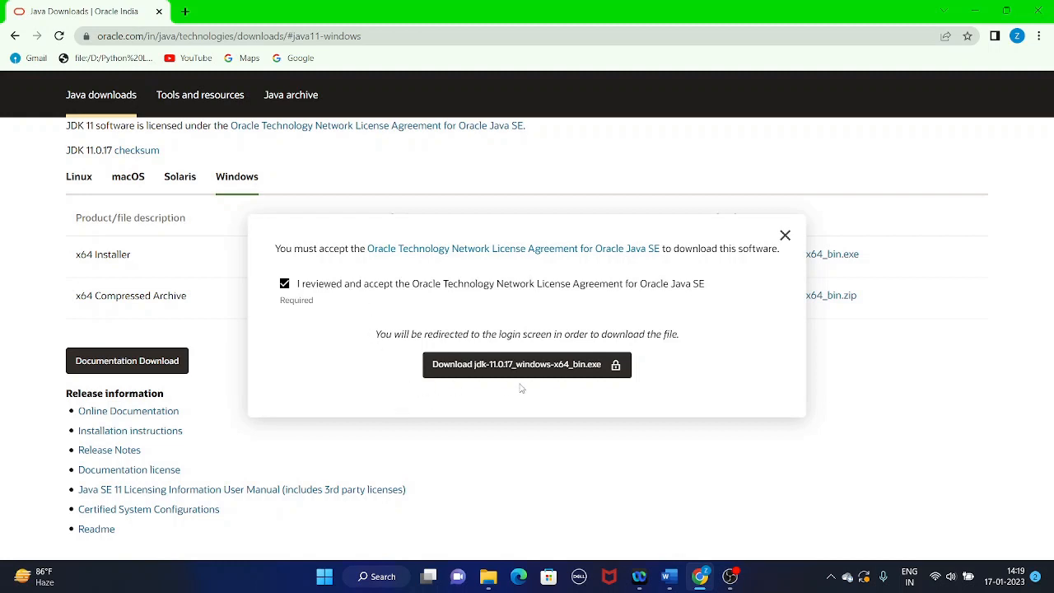
left_click(479, 368)
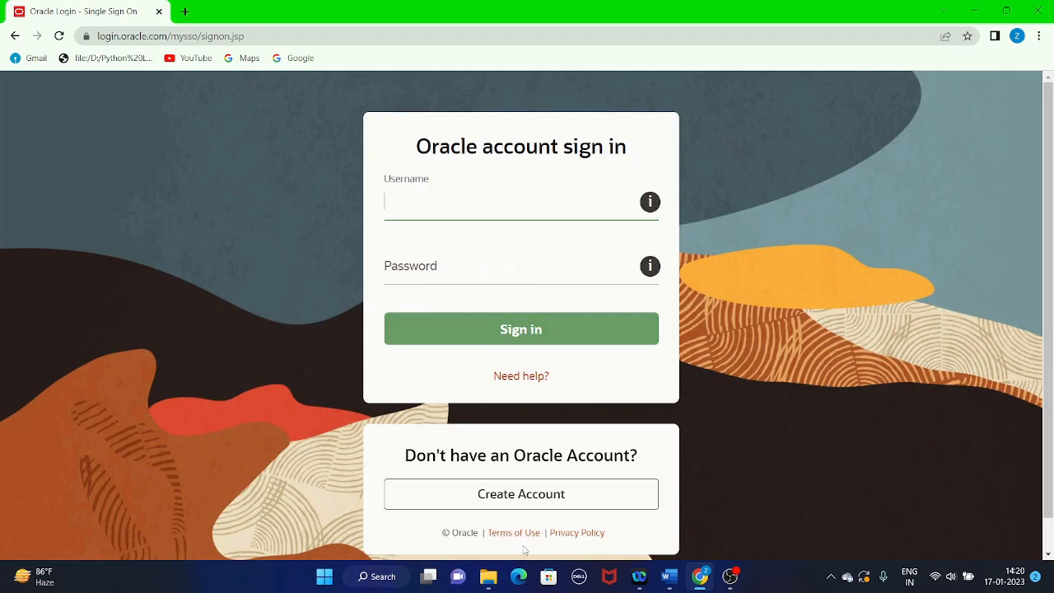
Switch to File Explorer, open the Downloads folder and locate the installer jdk-11.0.17_windows-x64_bin.exe.
left_click(485, 578)
left_click(52, 144)
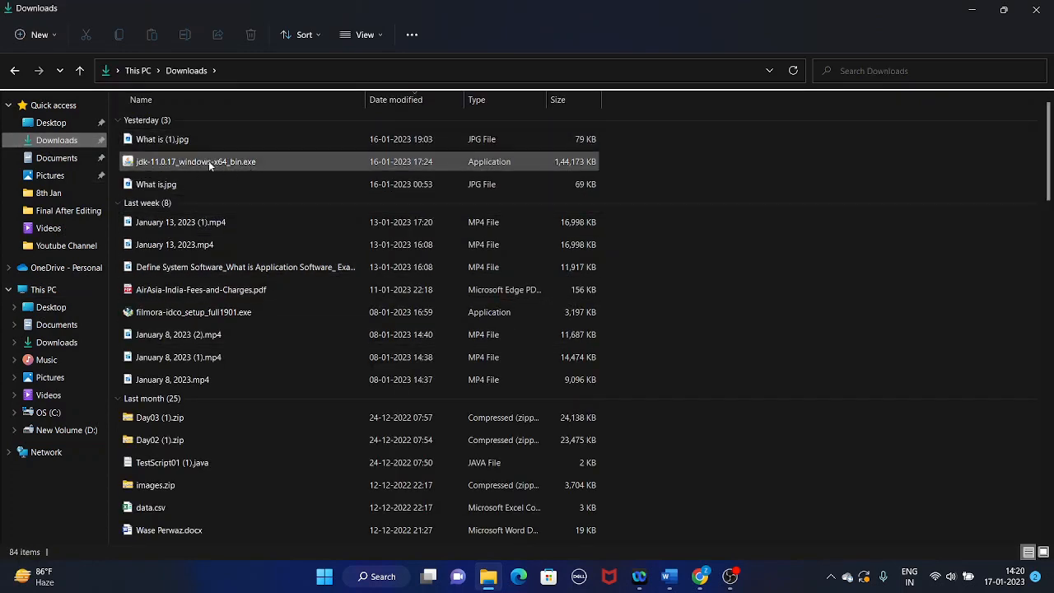
mouse_move(209, 161)
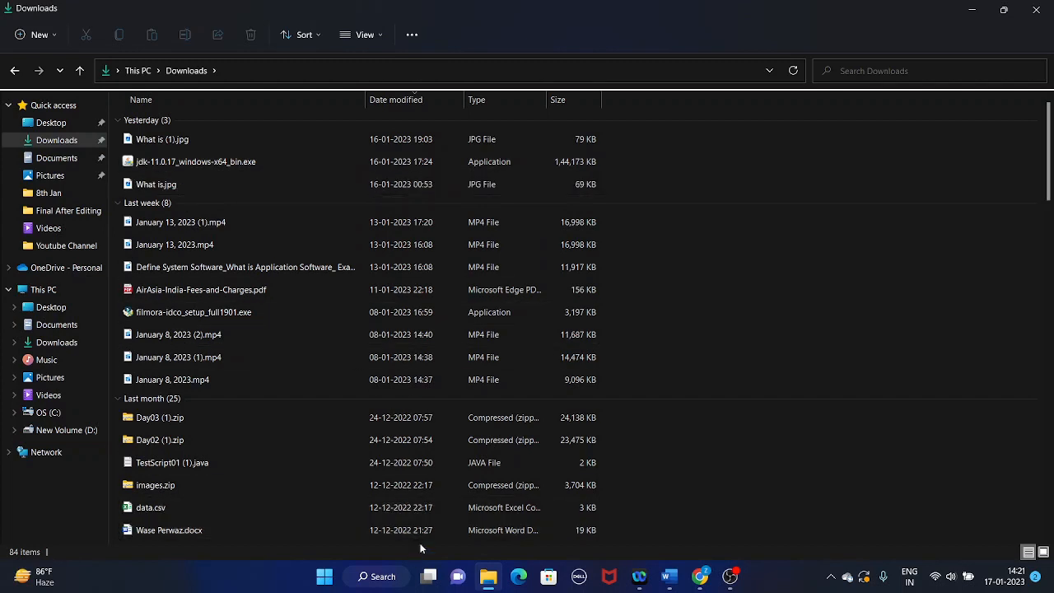
Open Command Prompt, run "java -version" to check for an existing Java installation, and close the window.
left_click(385, 580)
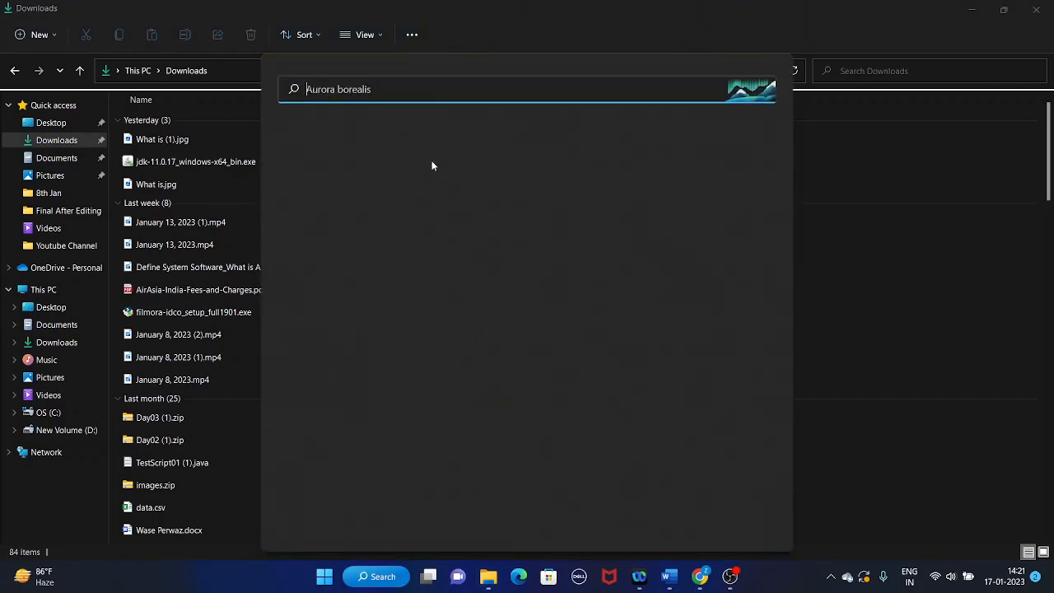
type("cmd")
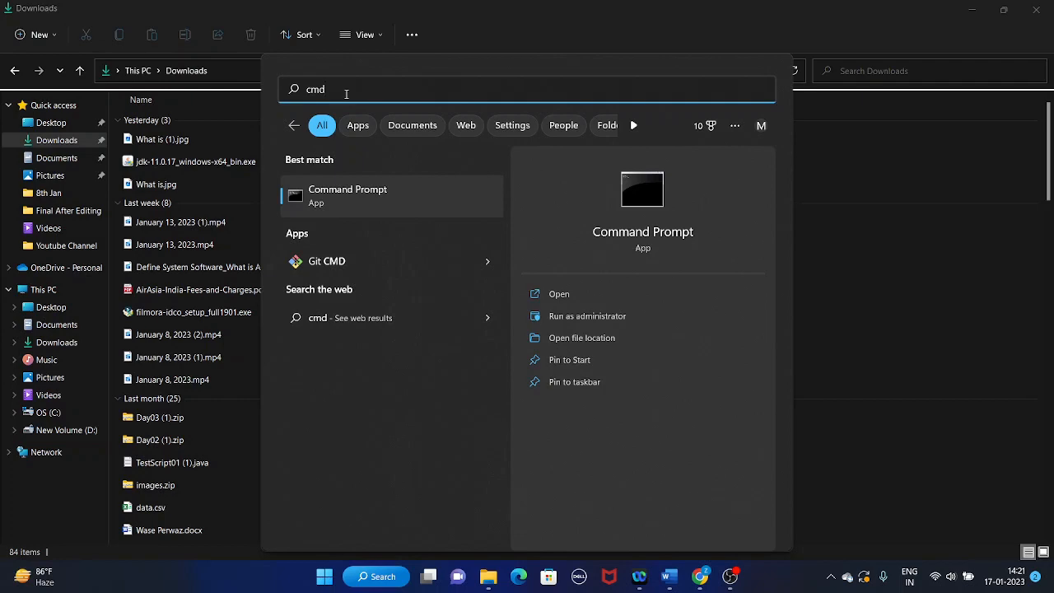
key("Return")
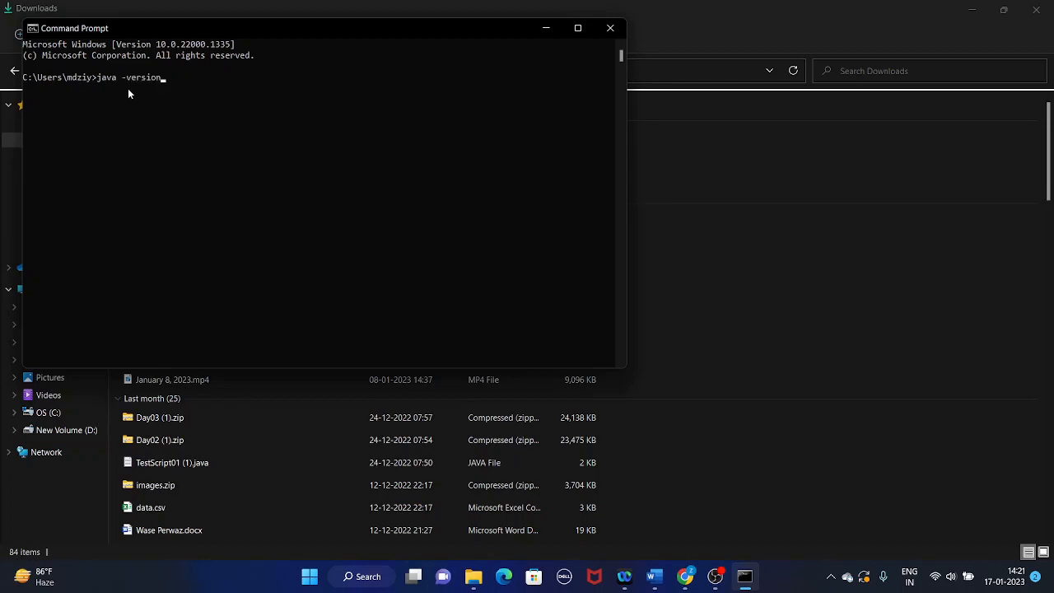
key("Return")
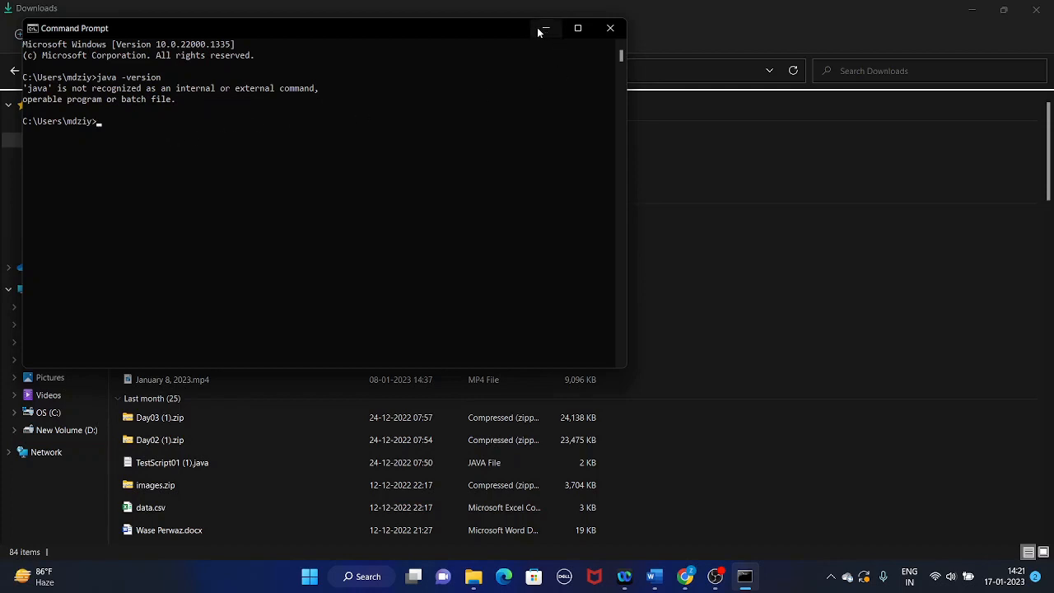
left_click(612, 30)
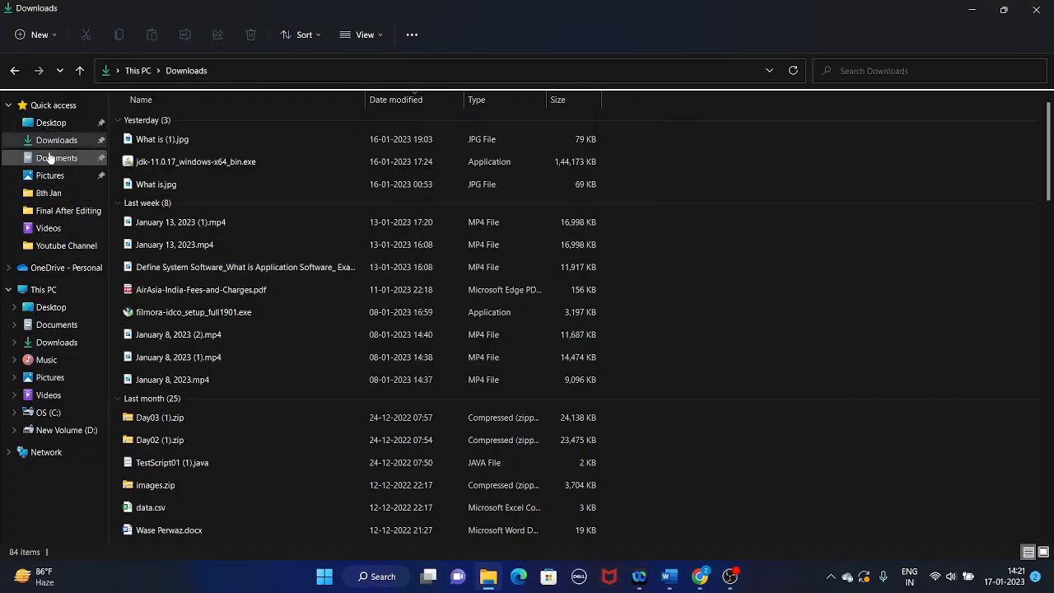
Run jdk-11.0.17_windows-x64_bin.exe, install the JDK to C:\Program Files\Java\jdk-11.0.17\ and close the finished setup wizard.
double_click(178, 164)
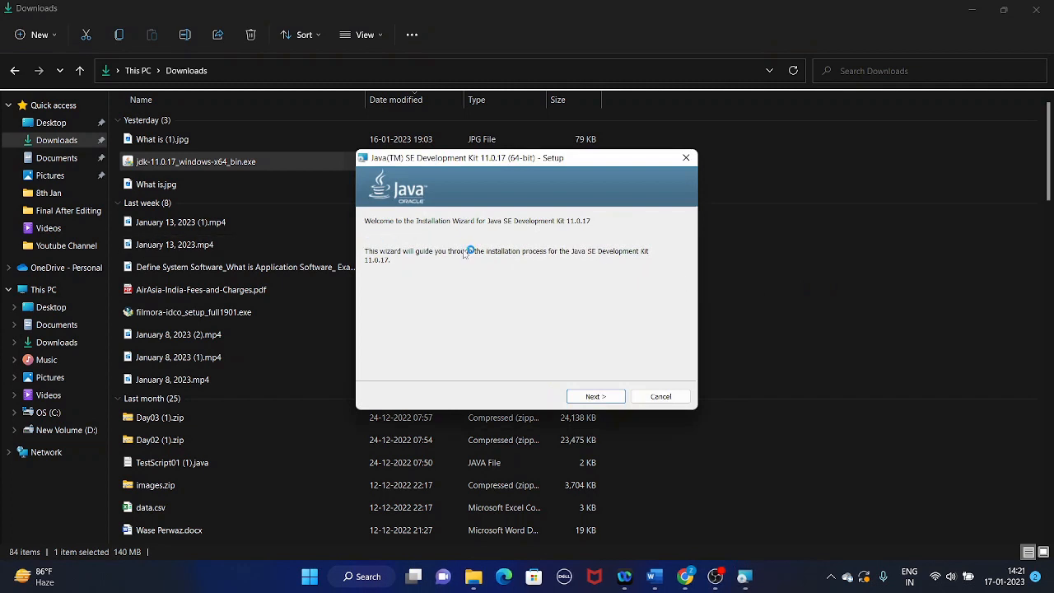
left_click(595, 397)
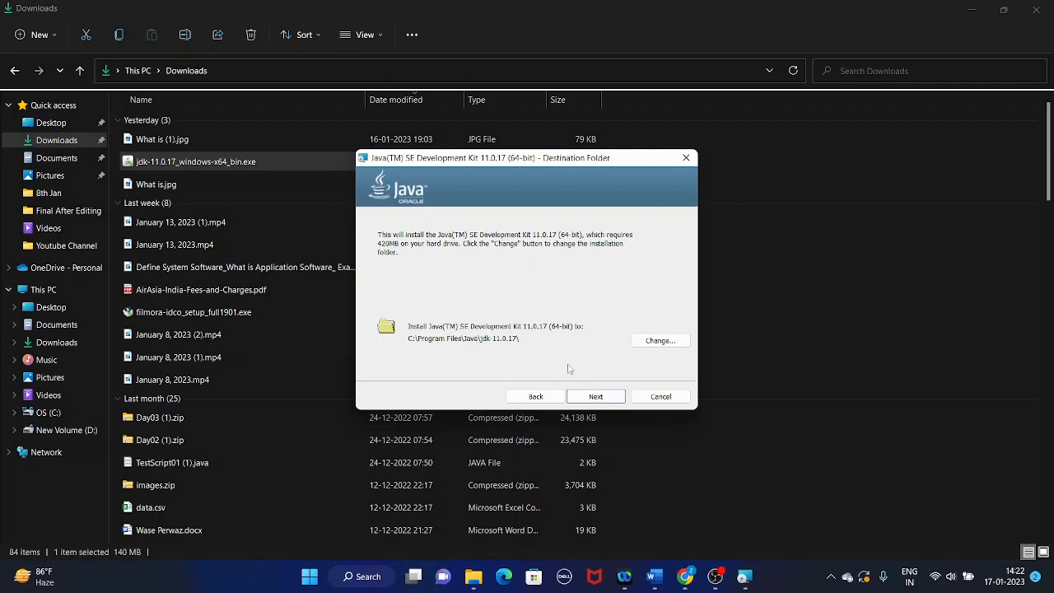
left_click(605, 397)
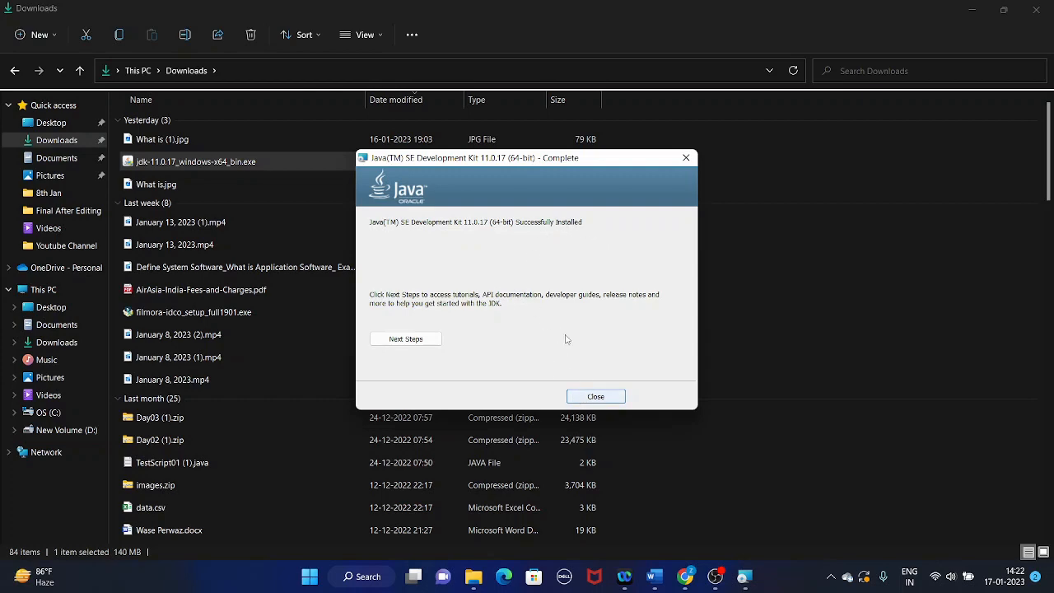
left_click(596, 398)
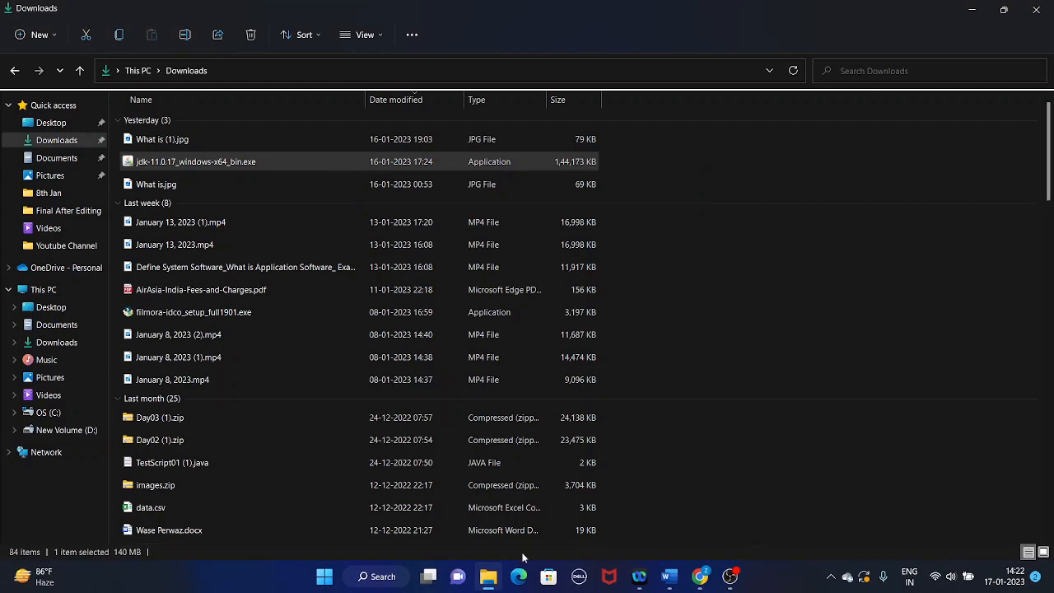
Open Command Prompt, run "java -version" to check the Java installation, and minimize the window.
left_click(382, 576)
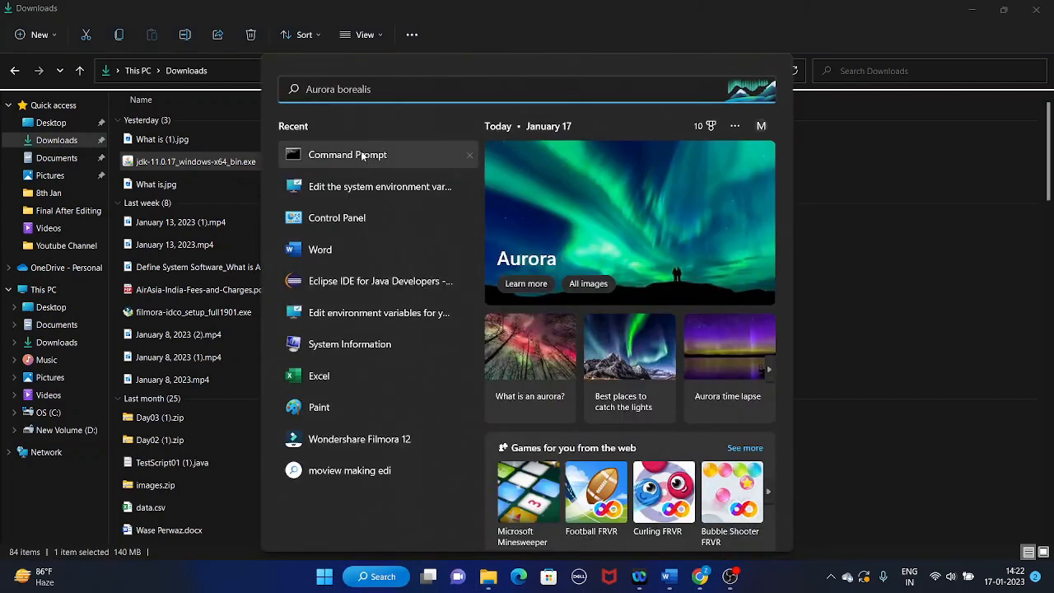
type("cmd")
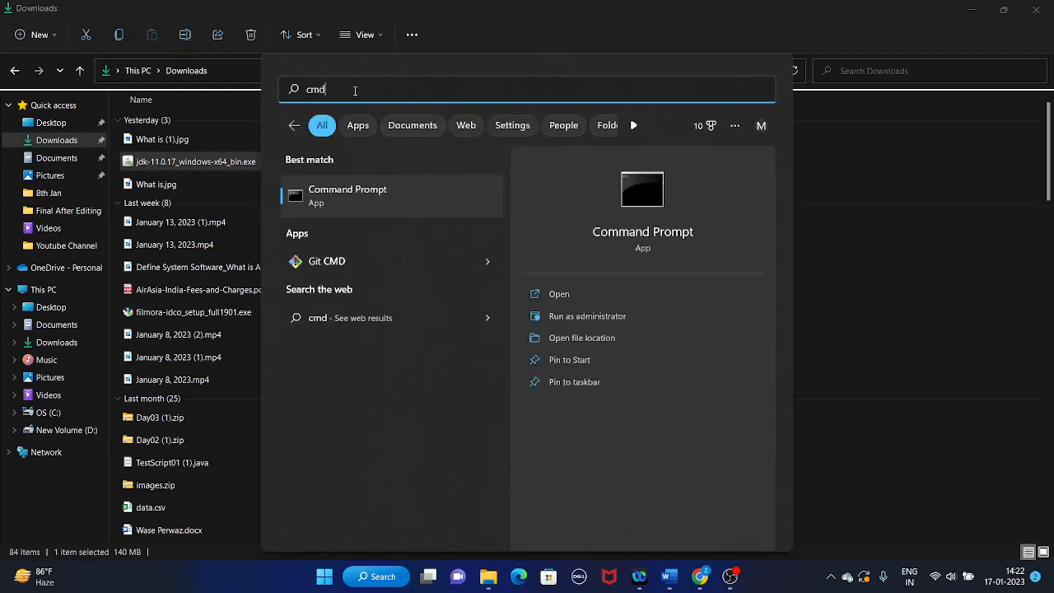
key("Return")
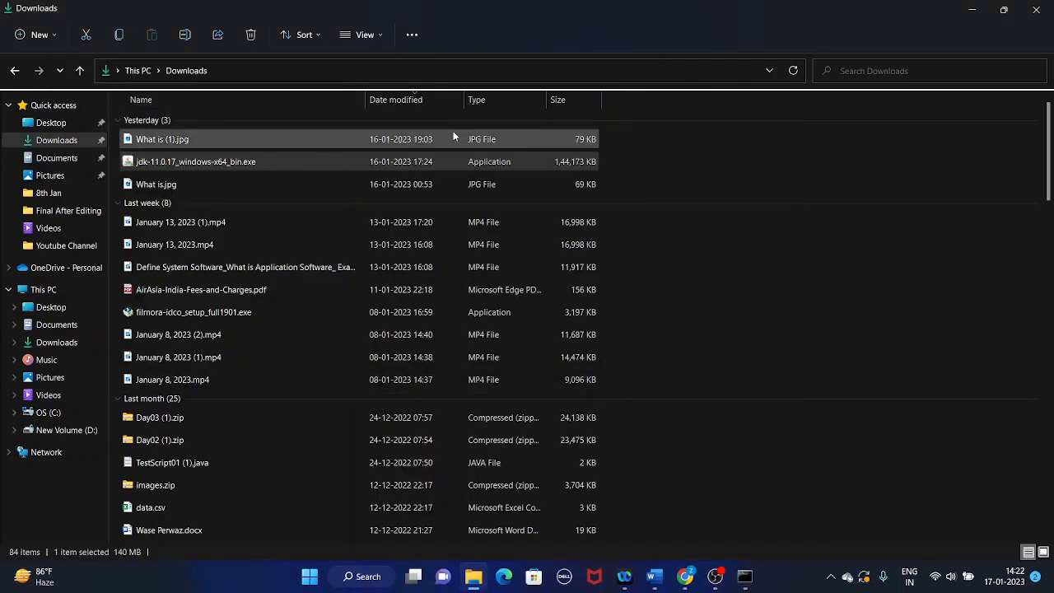
left_click(745, 575)
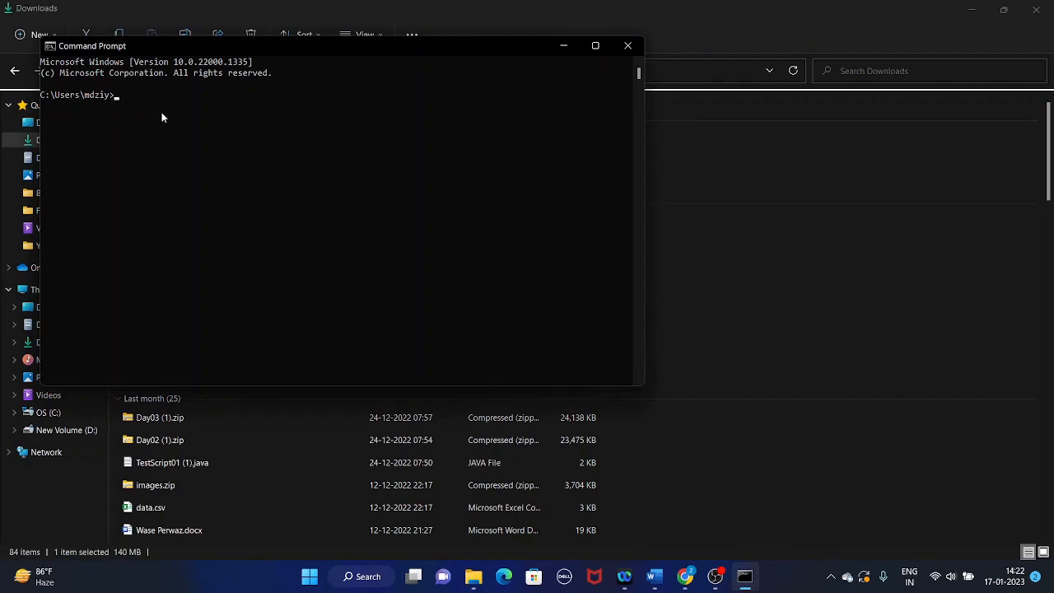
type("java -version")
key("Return")
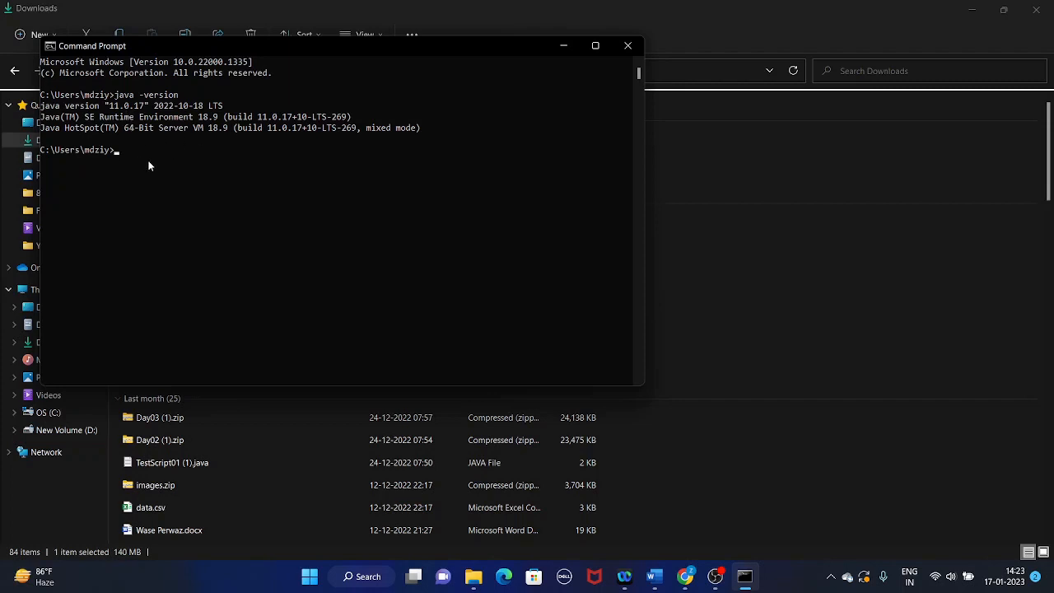
left_click(563, 45)
Switch to the Word document Document1 and go to the prerequisite item "Setup java environment Path".
mouse_move(658, 574)
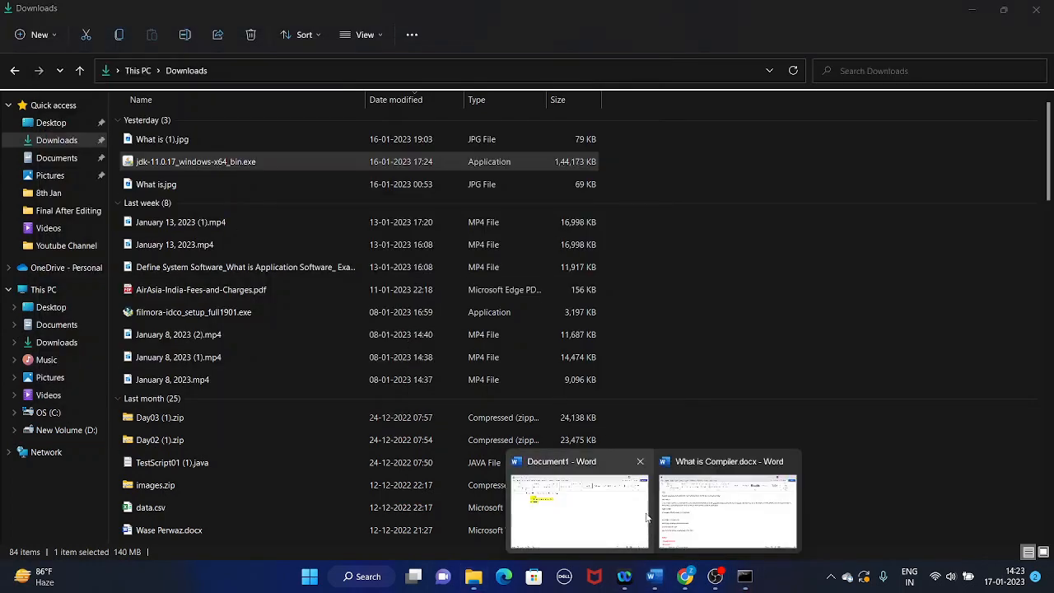
left_click(616, 521)
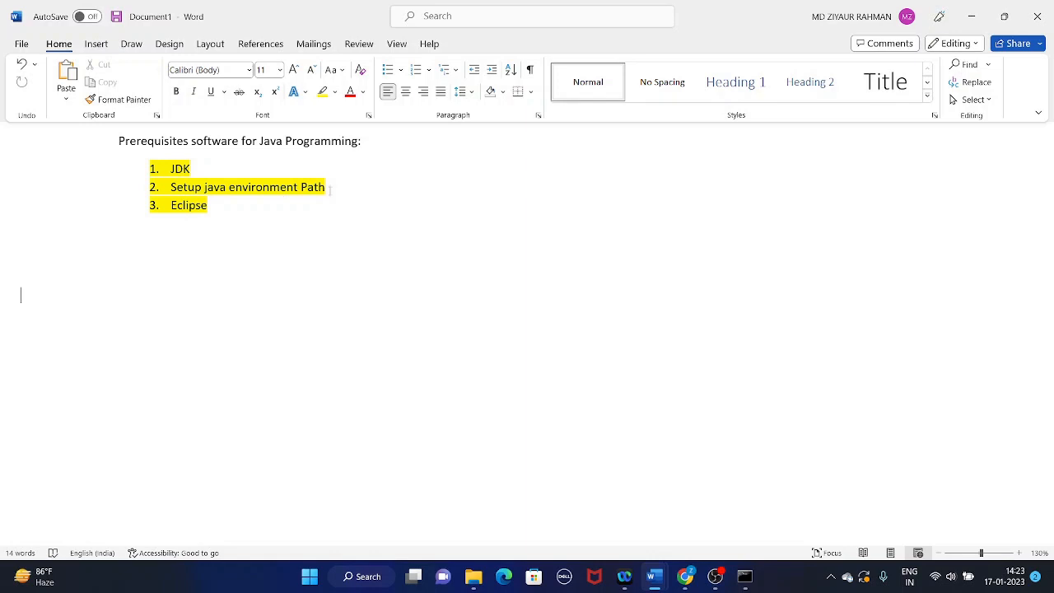
left_click(329, 189)
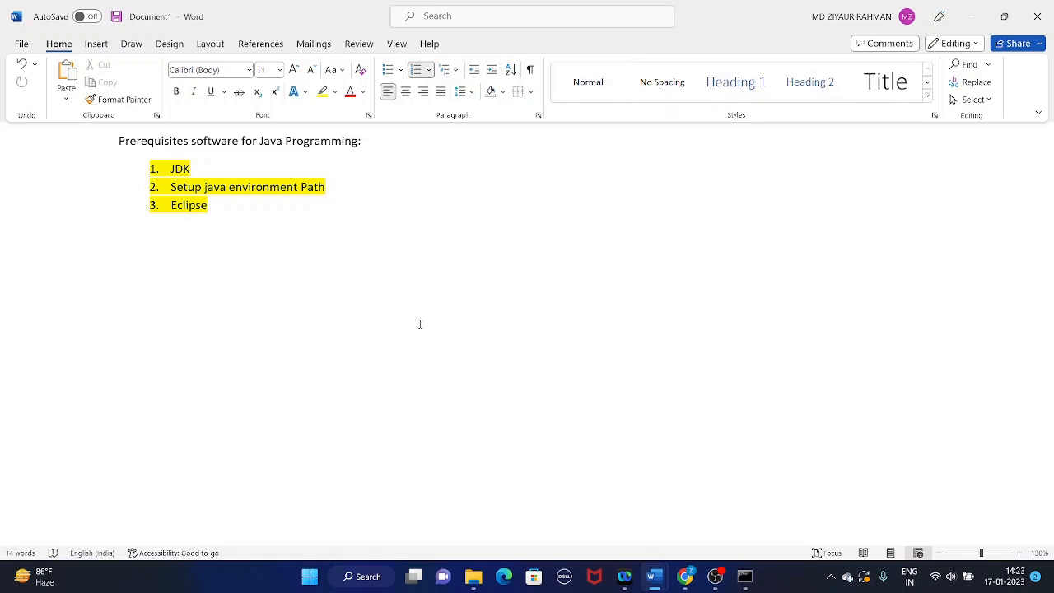
left_click(367, 576)
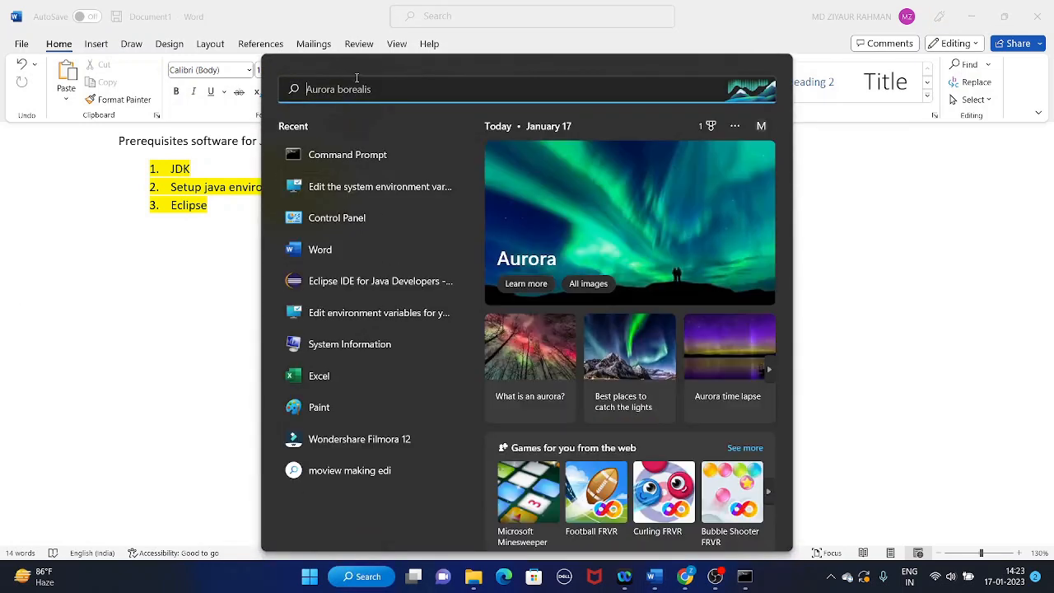
type("edit")
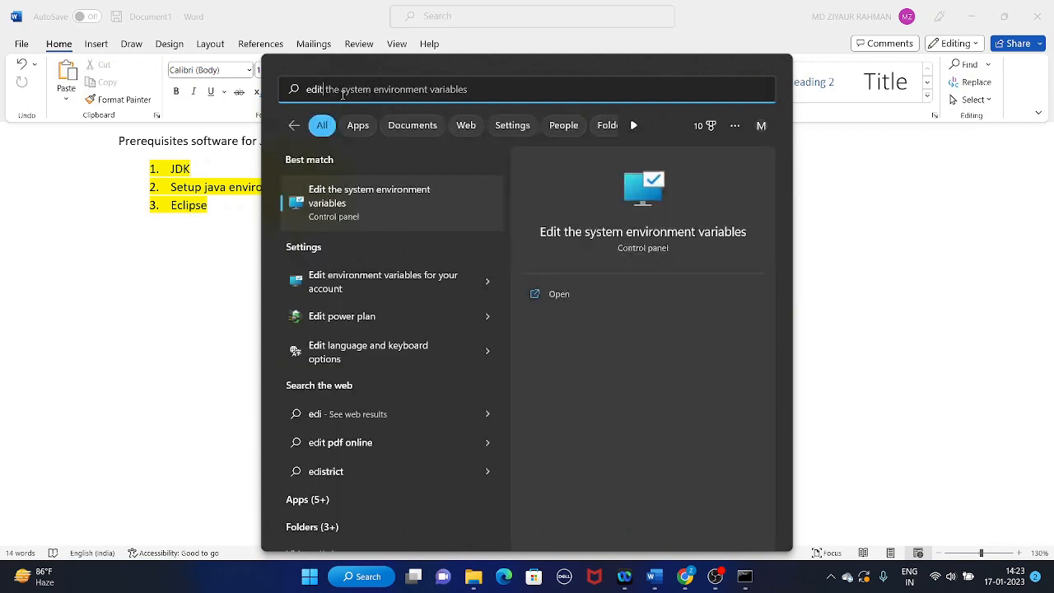
type(" syte")
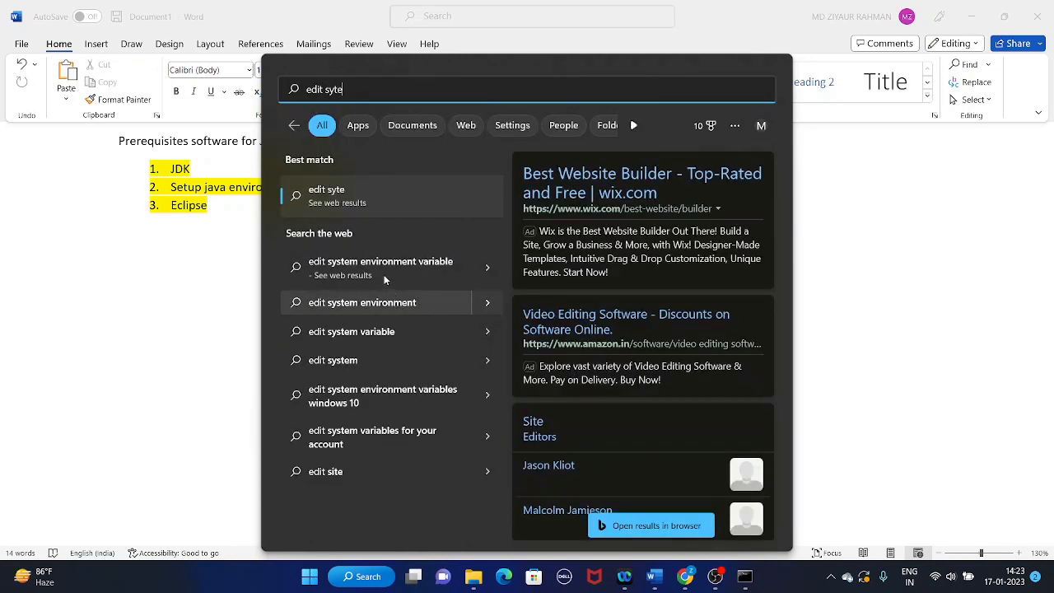
left_click(388, 264)
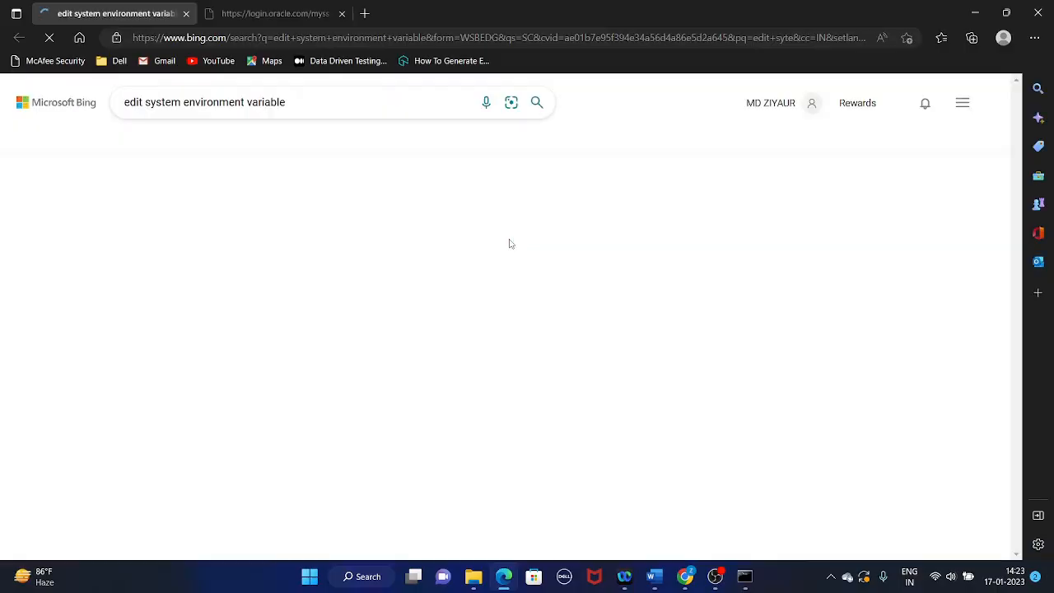
left_click(1035, 15)
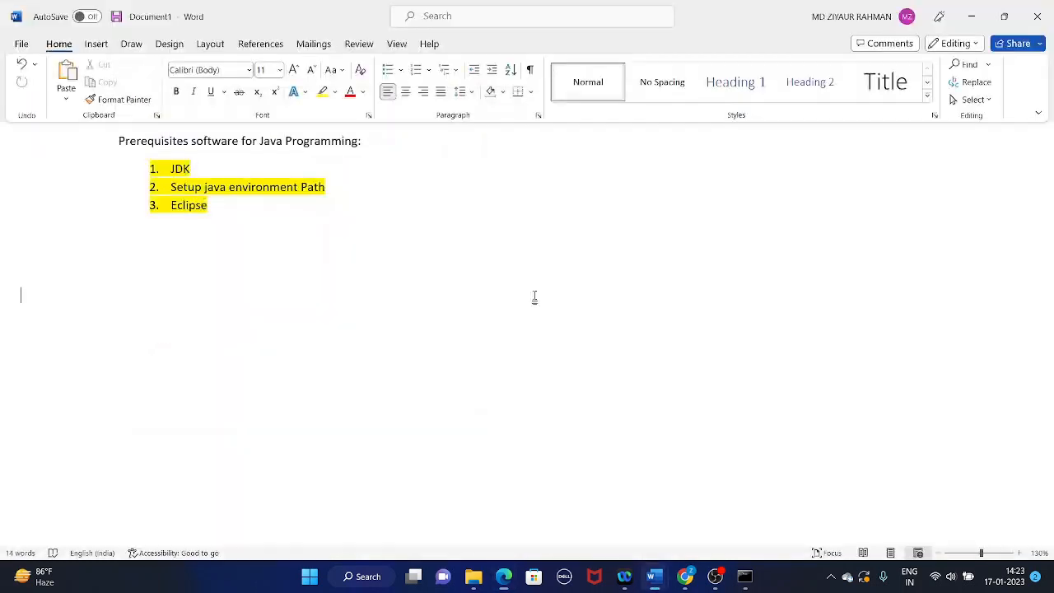
Open the system environment variables settings from Windows Search and open the system variable Path for editing.
left_click(366, 576)
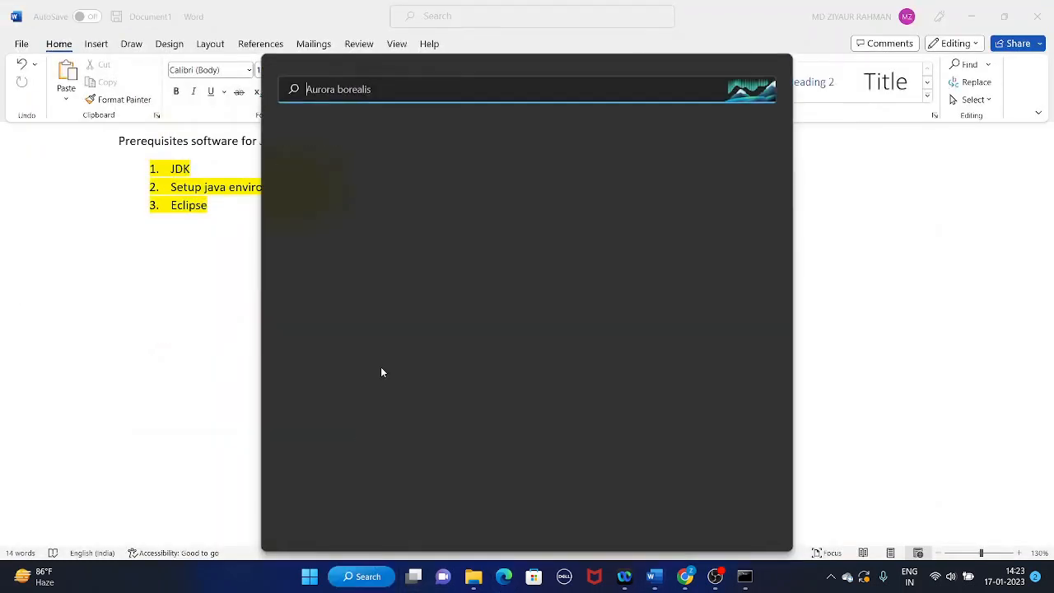
type("edit the system environment variables")
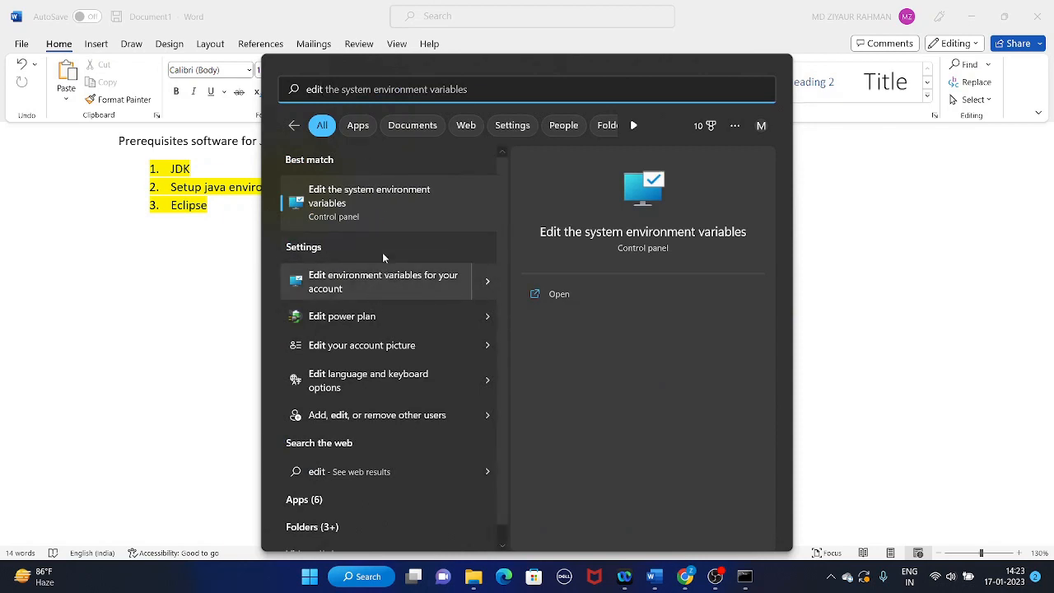
left_click(380, 195)
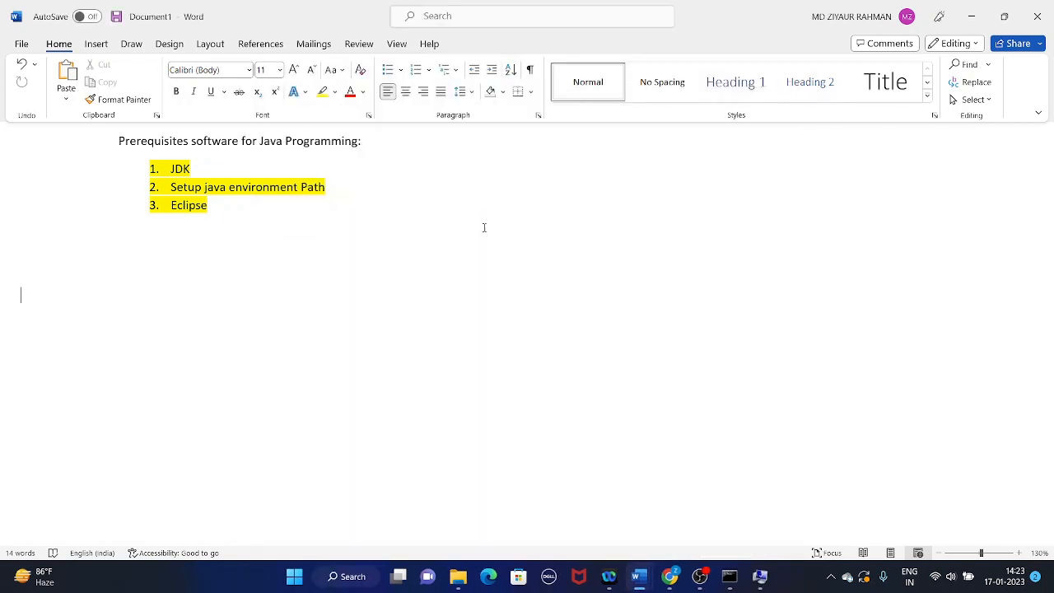
left_click(761, 577)
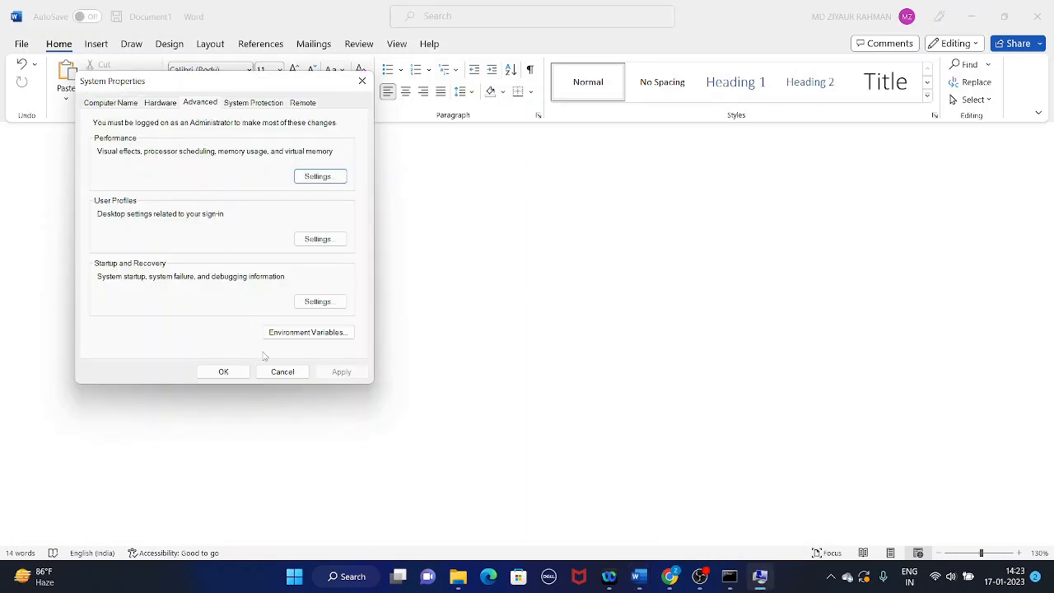
left_click(294, 335)
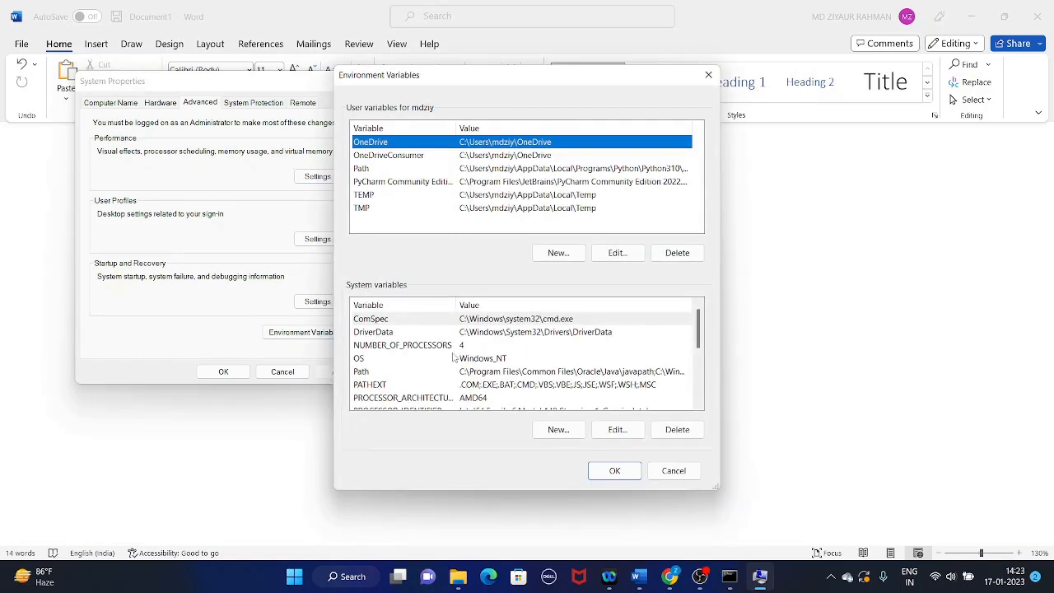
left_click(385, 371)
double_click(417, 371)
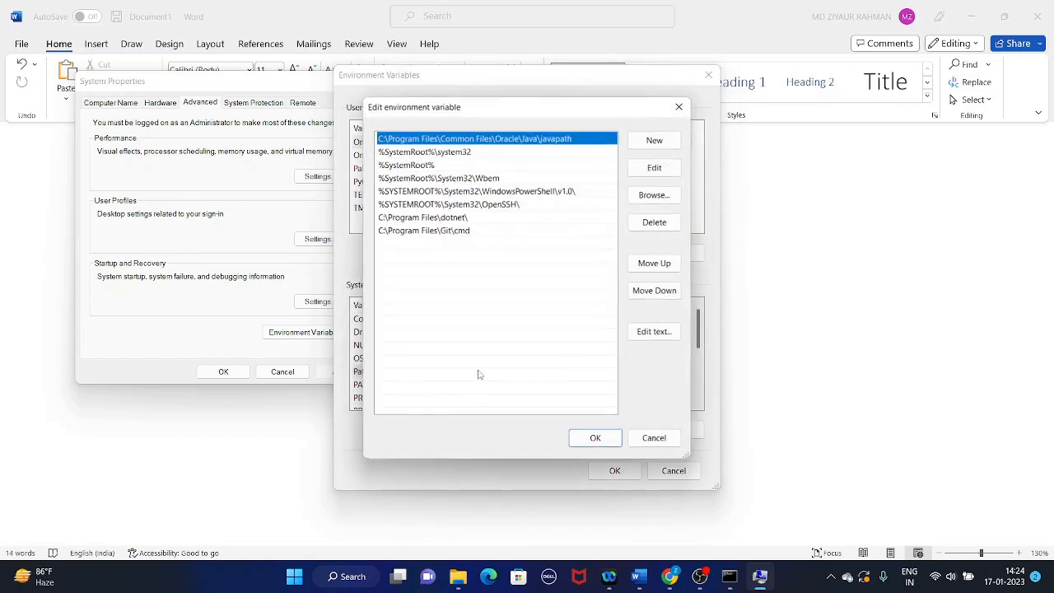
left_click(442, 247)
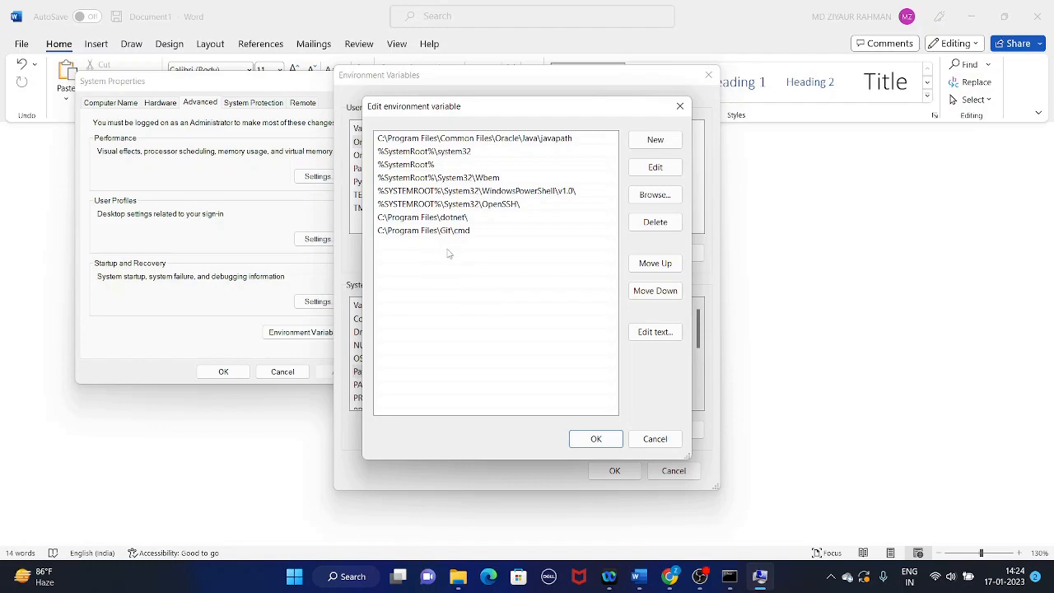
Switch to File Explorer, open C:\Program Files\Java\jdk-11.0.17\bin and copy the folder's path.
mouse_move(458, 576)
left_click(442, 440)
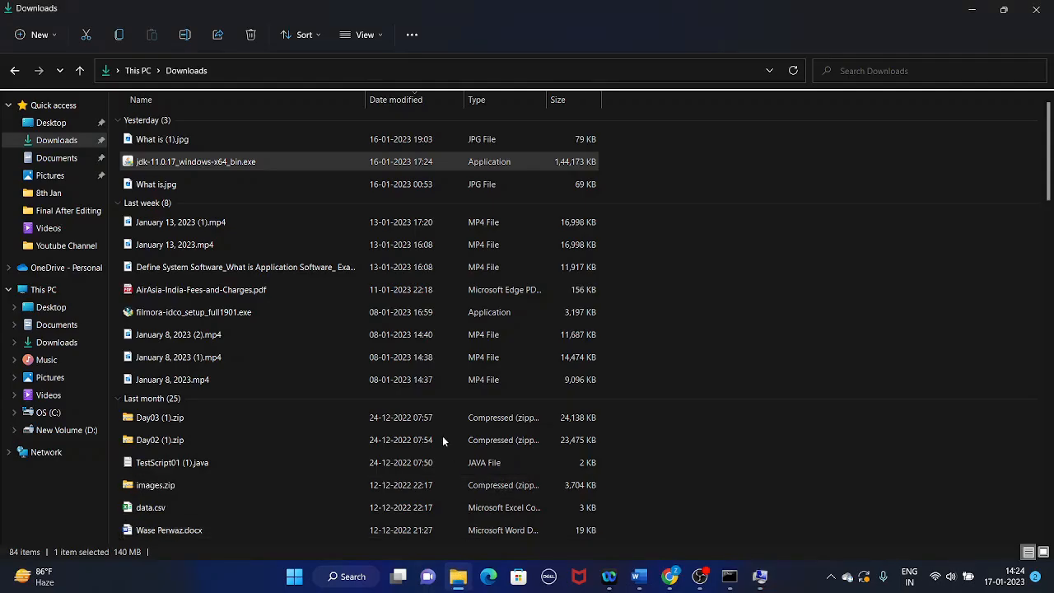
left_click(65, 412)
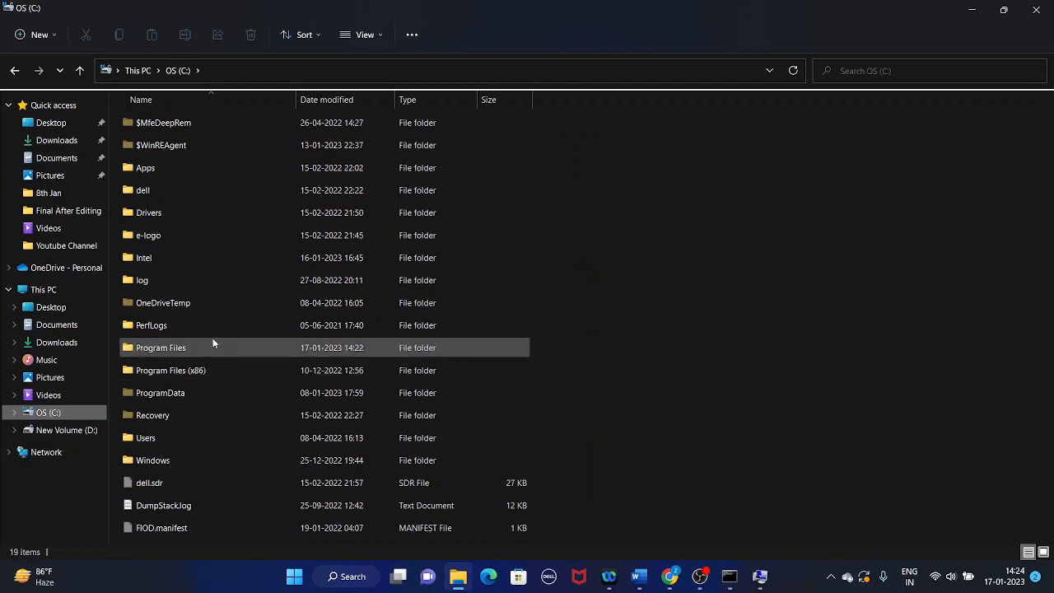
double_click(169, 347)
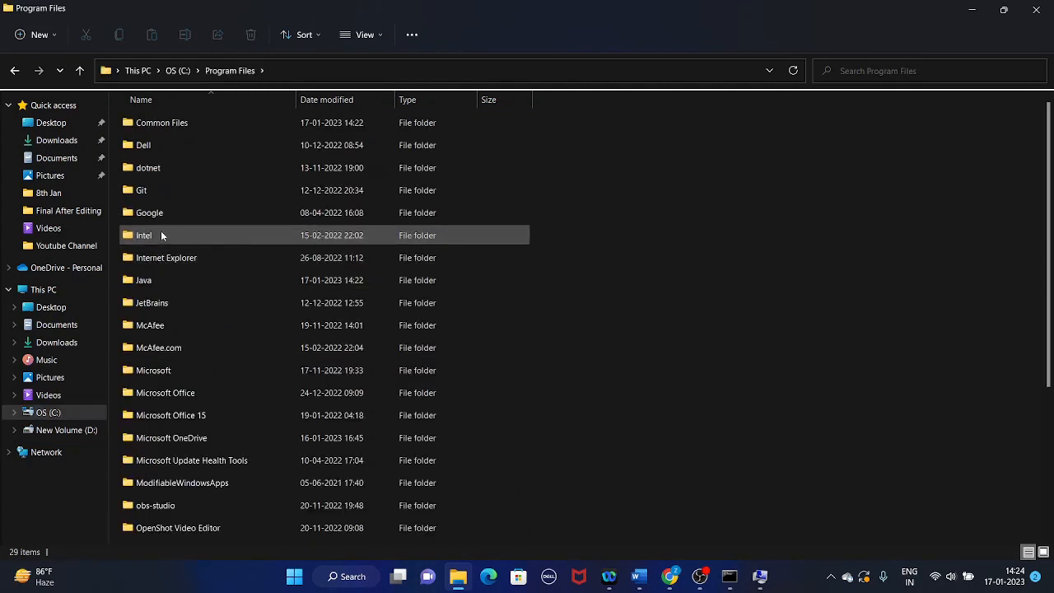
double_click(172, 280)
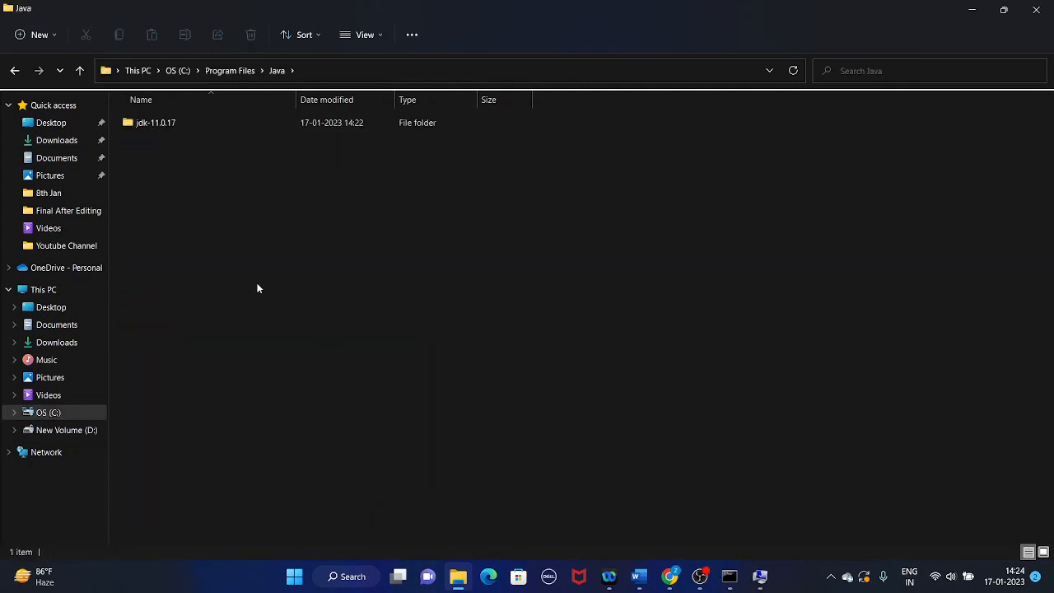
double_click(163, 125)
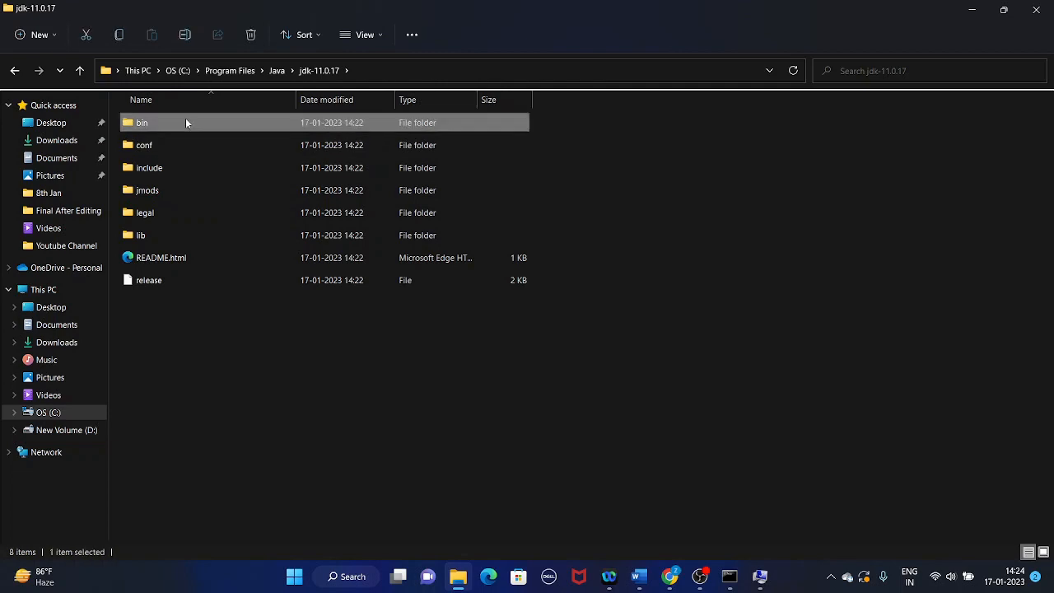
double_click(185, 122)
left_click(426, 72)
key("ctrl+c")
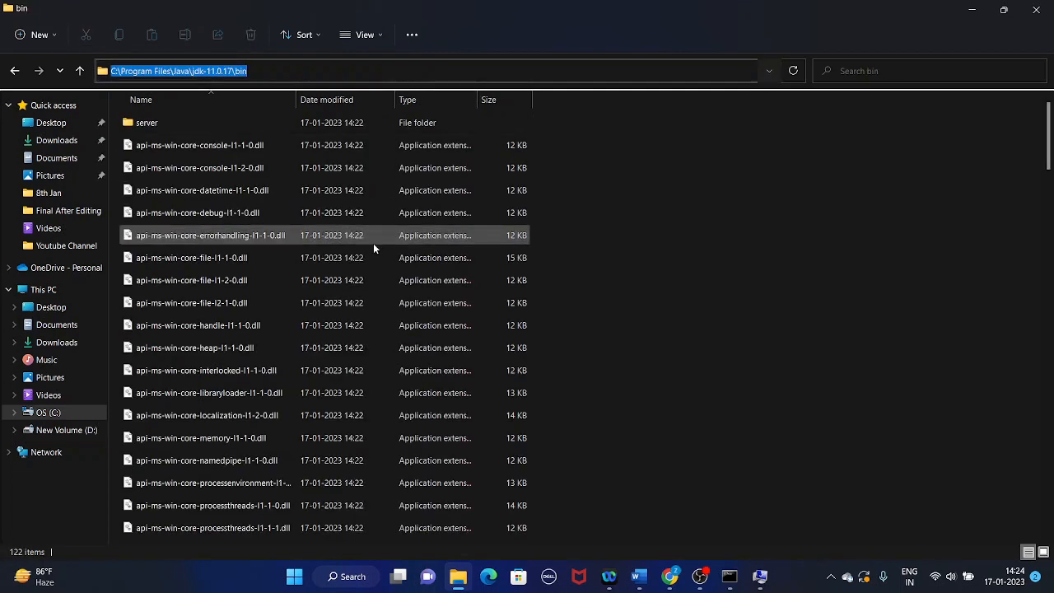
Add C:\Program Files\Java\jdk-11.0.17\bin as a new entry in the system Path variable and confirm the edit.
left_click(759, 576)
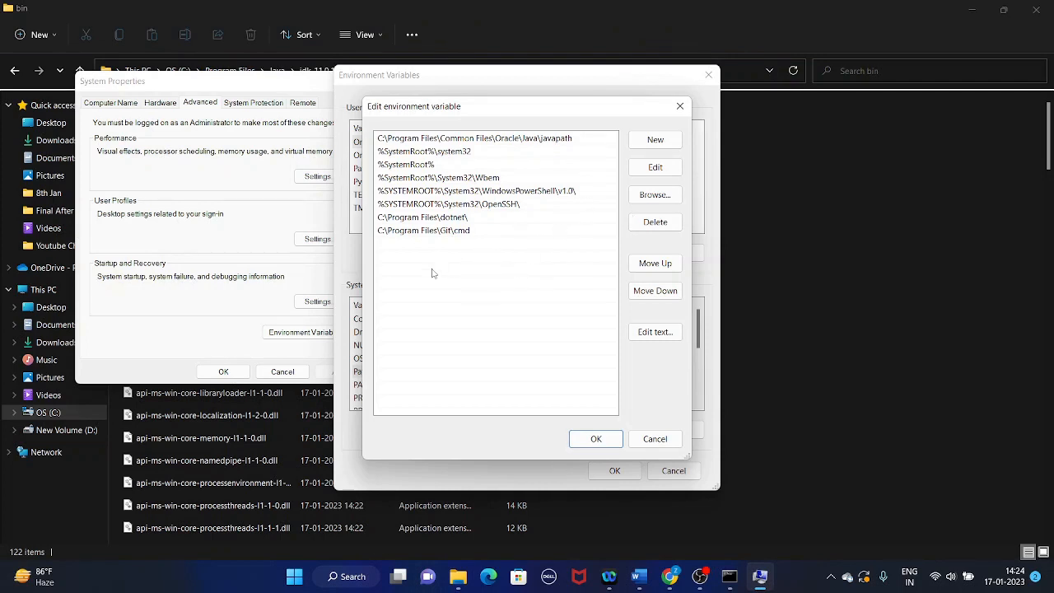
left_click(654, 139)
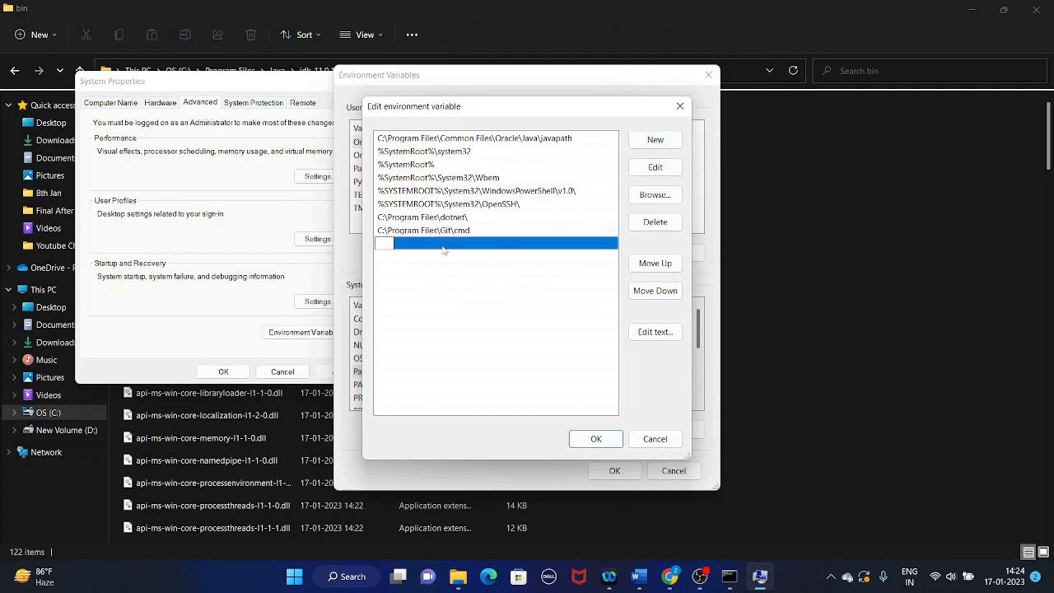
key("ctrl+v")
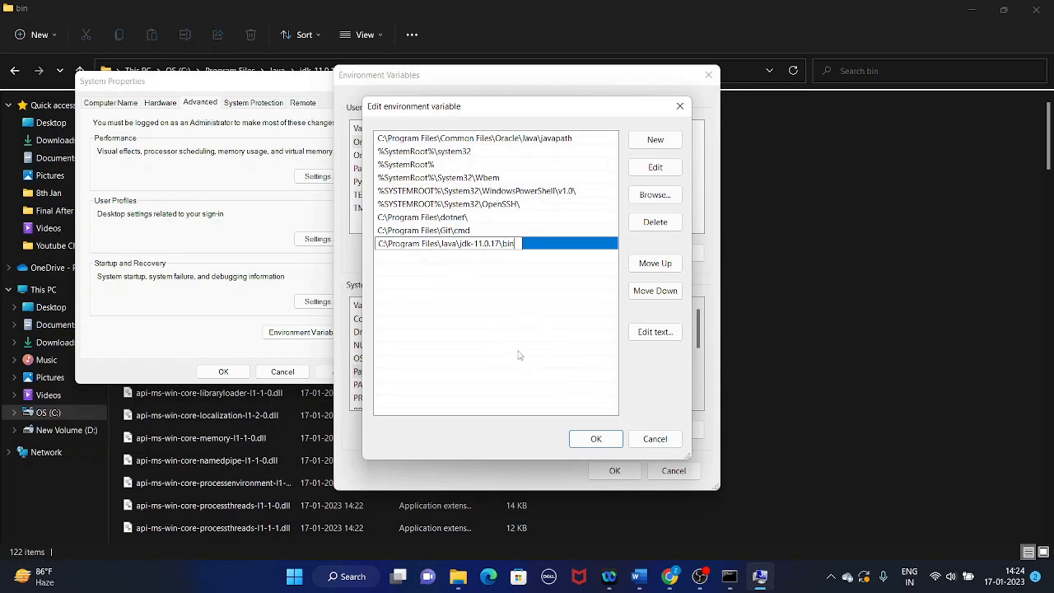
left_click(596, 438)
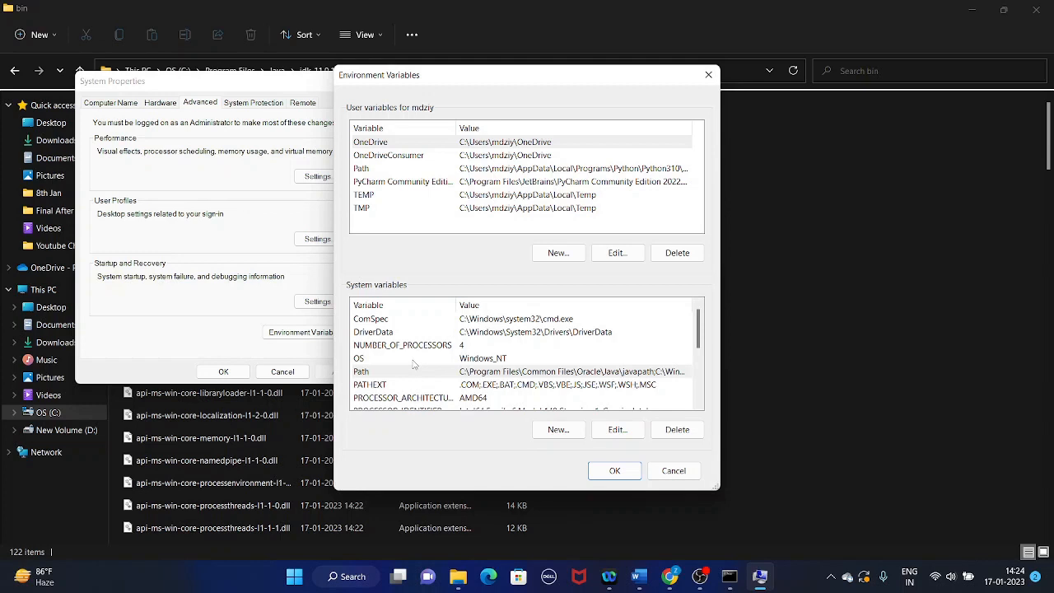
Start a new system variable named JAVA_HOME, and copy the path C:\Program Files\Java\jdk-11.0.17 from File Explorer.
left_click(559, 430)
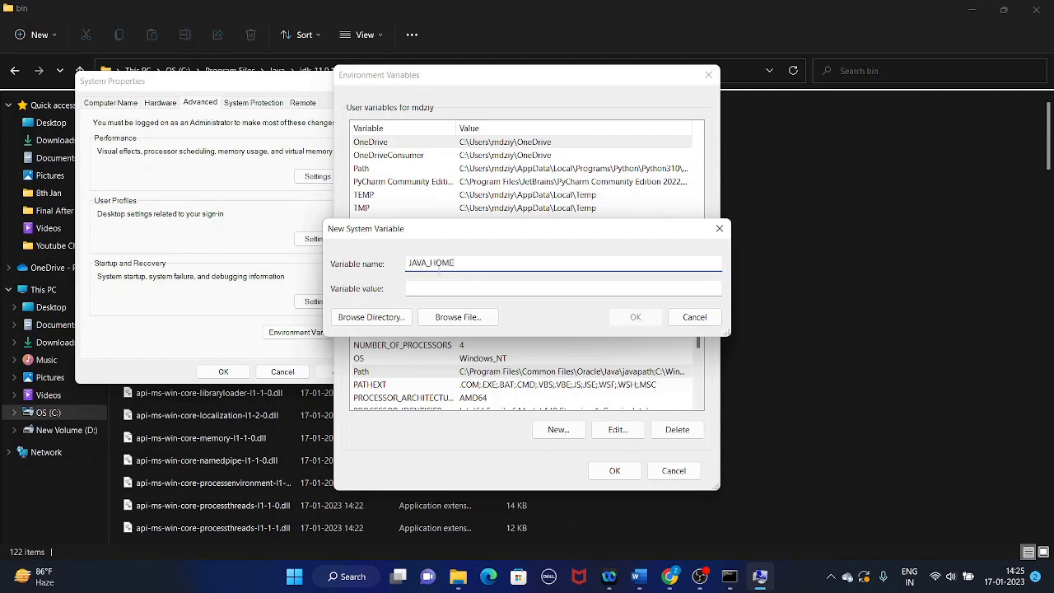
left_click(466, 290)
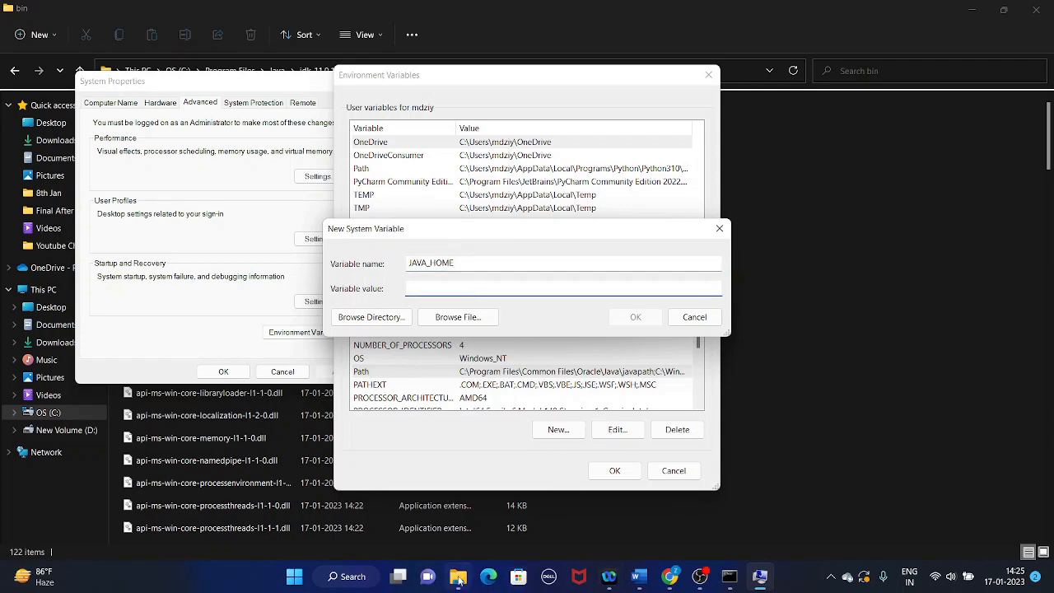
mouse_move(458, 576)
left_click(401, 462)
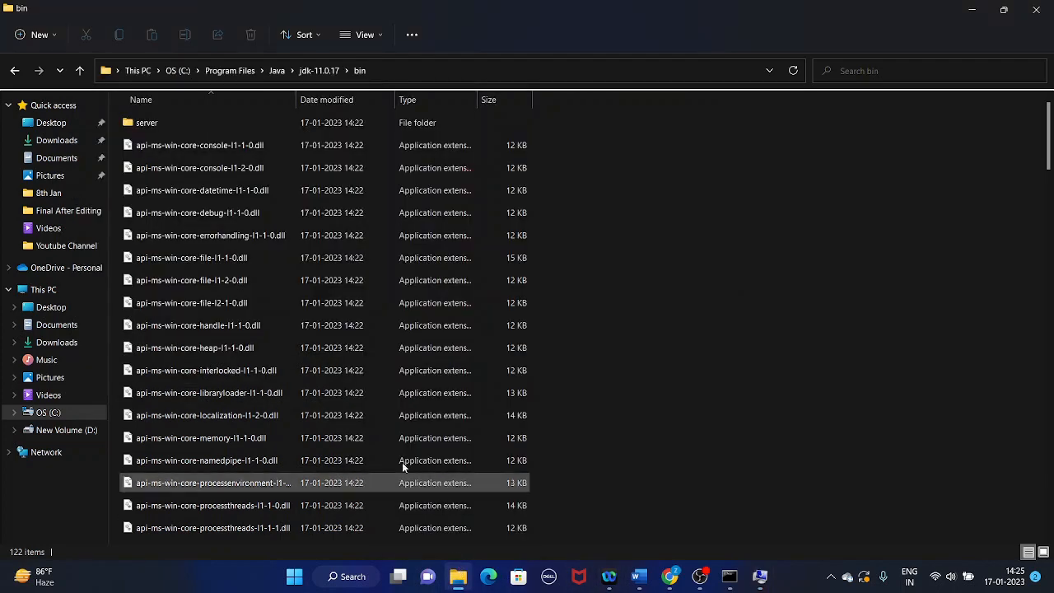
left_click(332, 73)
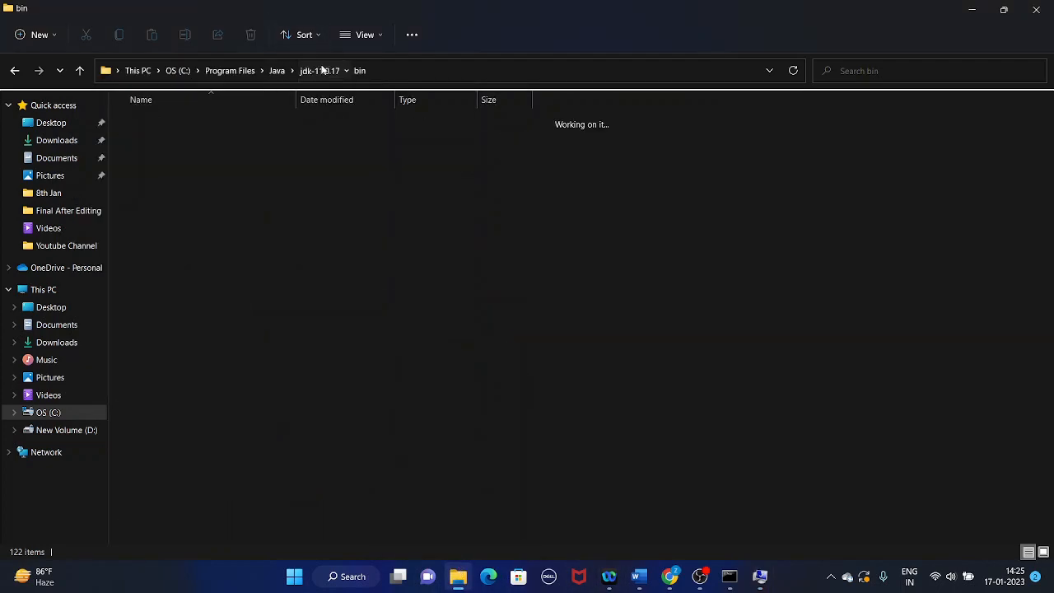
left_click(394, 71)
key("ctrl+c")
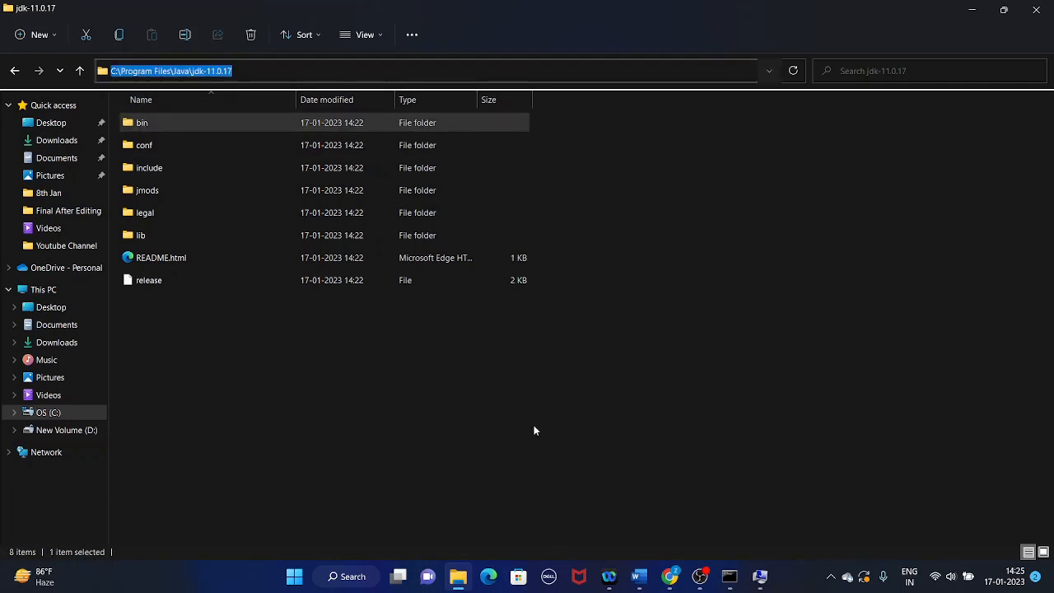
Return to the new system variable, set its value to C:\Program Files\Java\jdk-11.0.17 and confirm all the system settings dialogs.
left_click(759, 576)
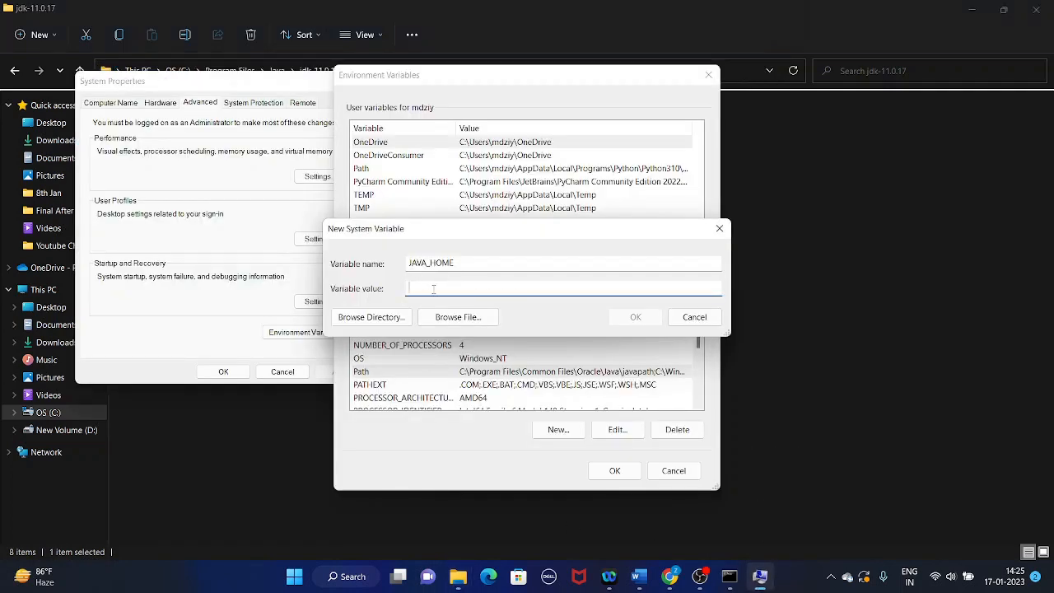
key("ctrl+v")
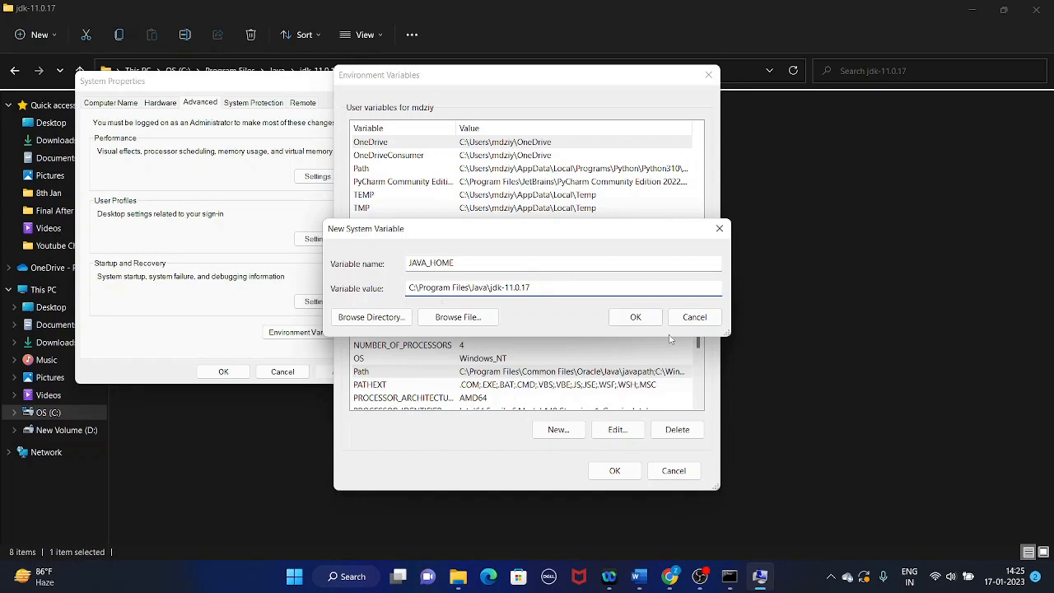
left_click(635, 318)
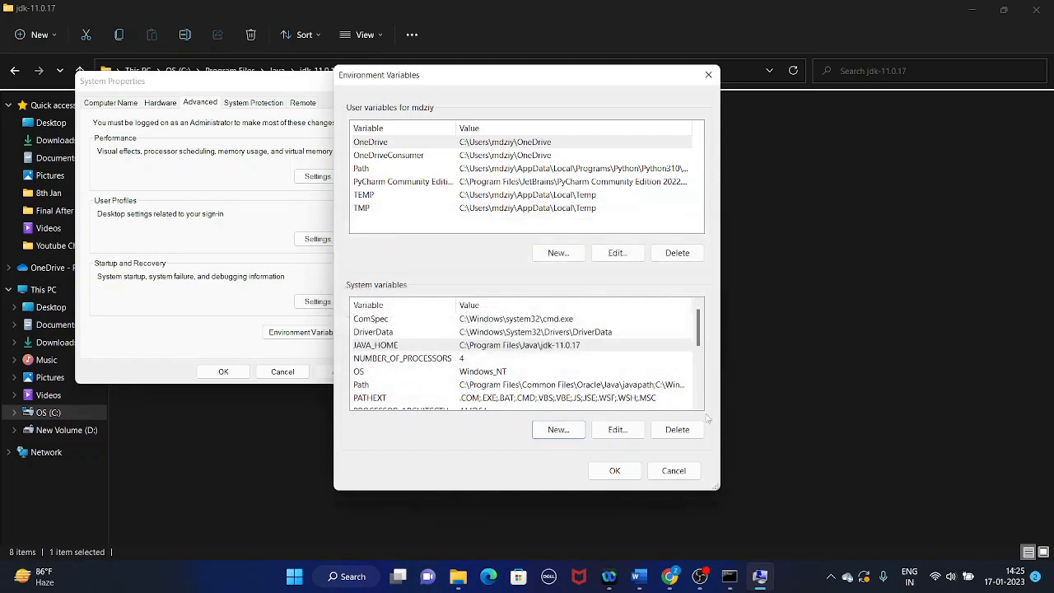
left_click(614, 471)
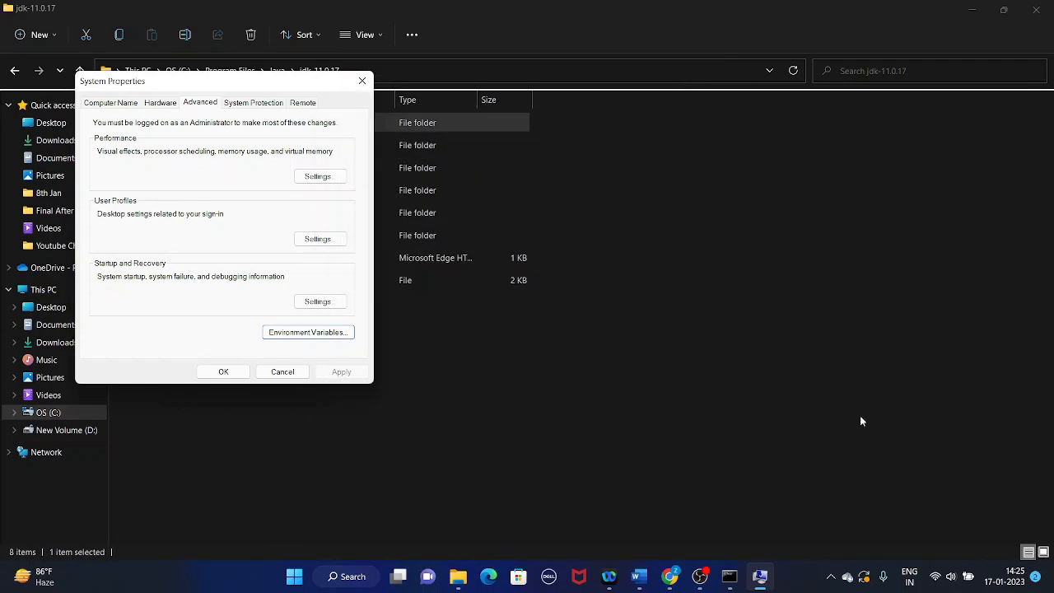
left_click(223, 371)
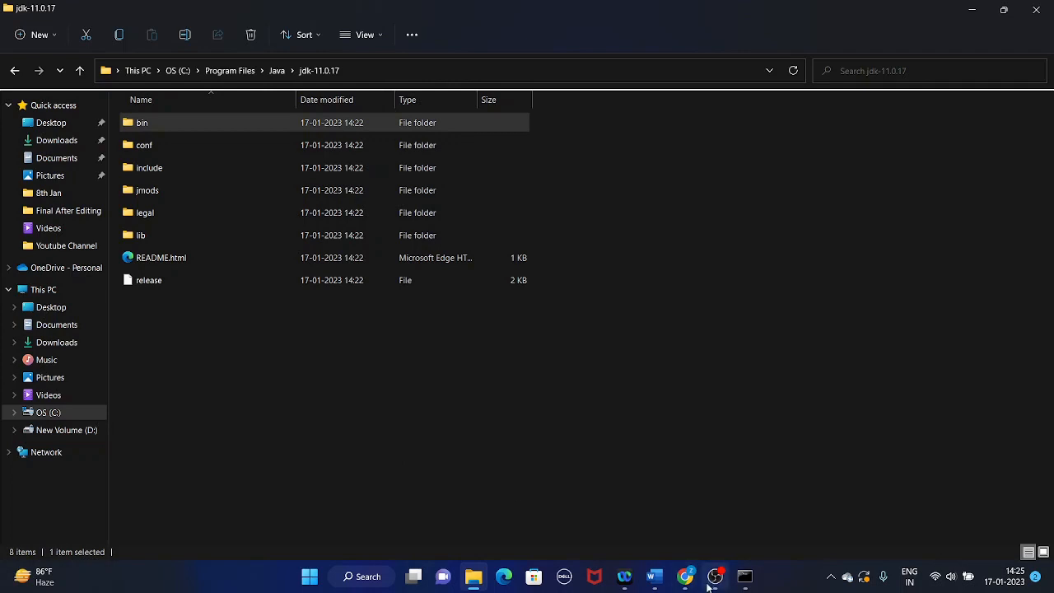
Switch to the Word document Document1, go to the prerequisite item "Eclipse" and minimize the document.
mouse_move(741, 578)
mouse_move(654, 579)
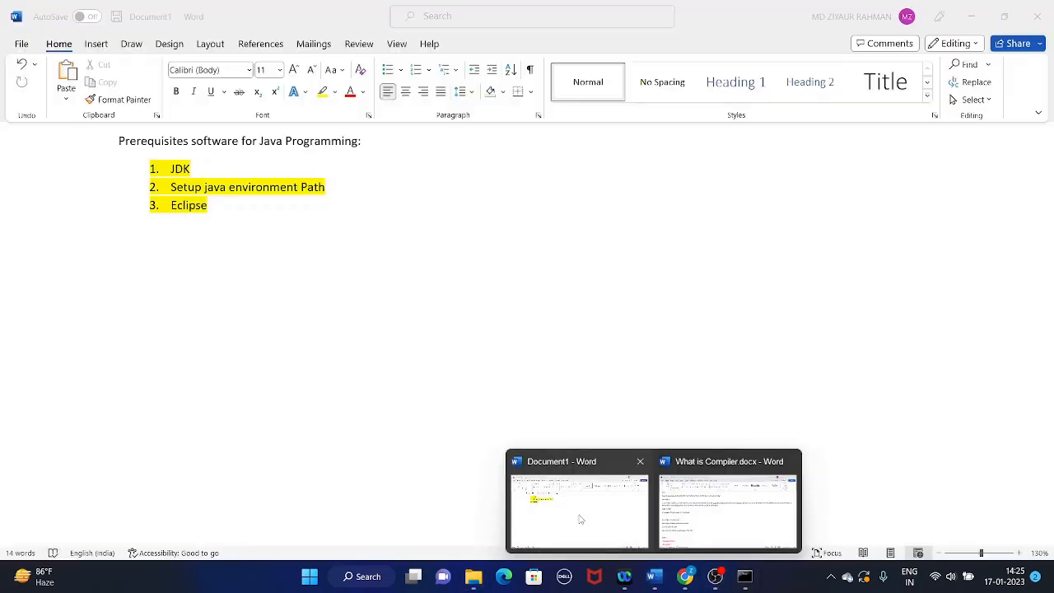
left_click(579, 518)
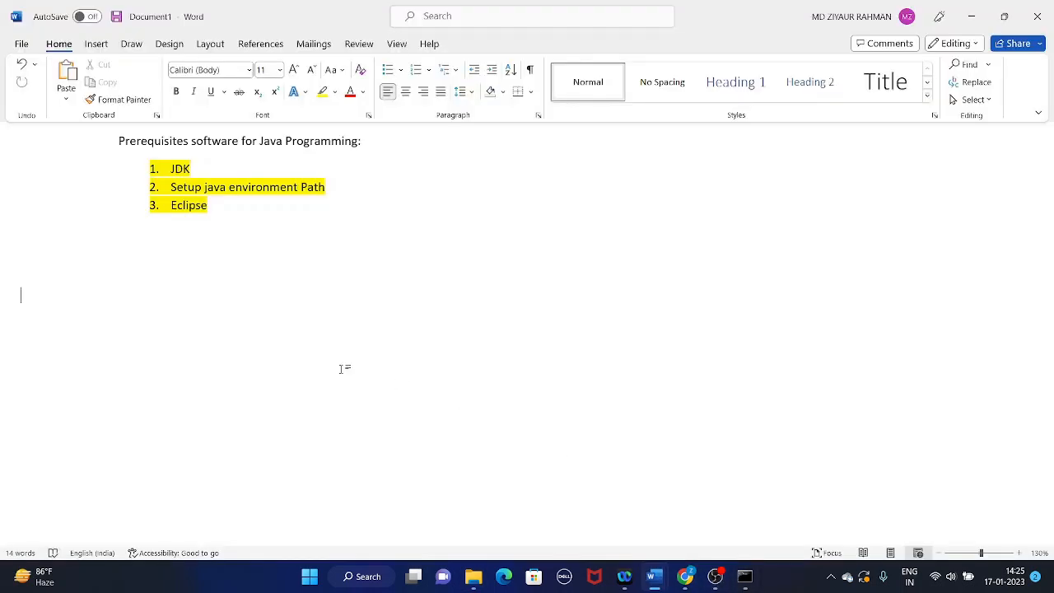
left_click(209, 205)
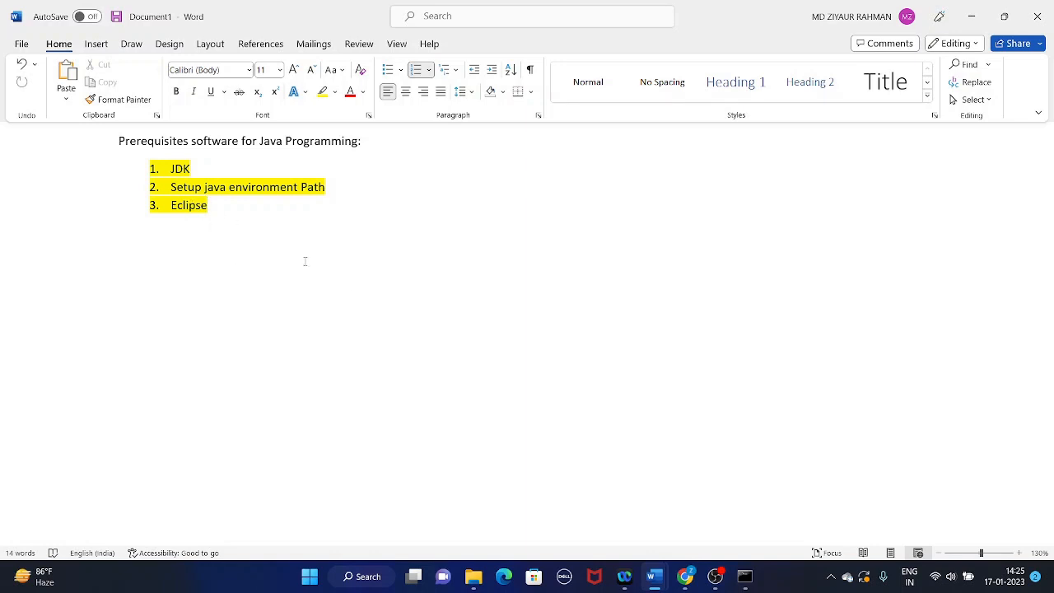
left_click(972, 17)
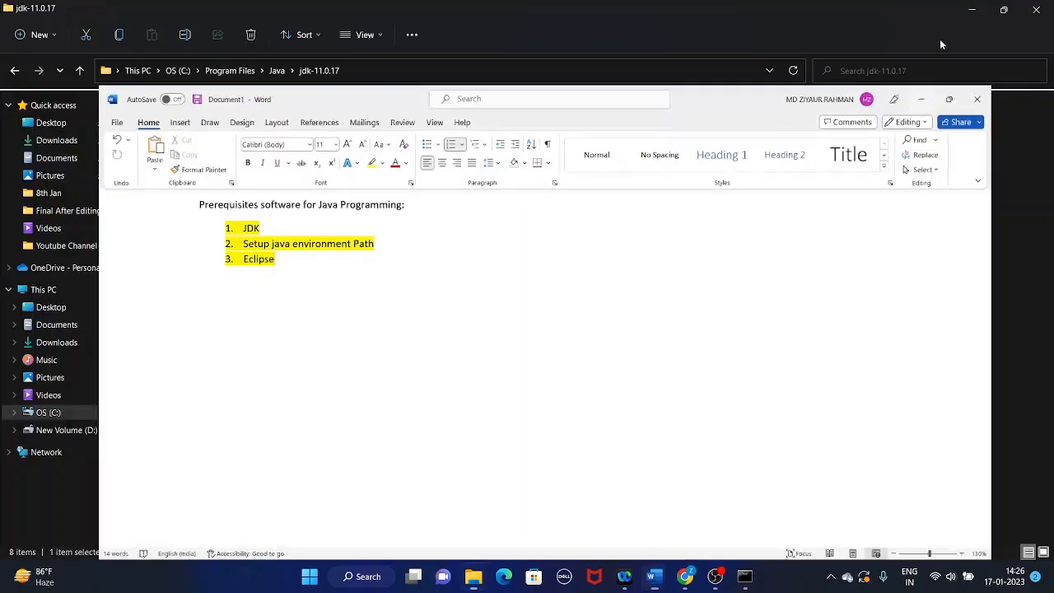
Switch to Chrome, replace the Oracle sign-in tab with a new tab and open google.com in it.
mouse_move(650, 565)
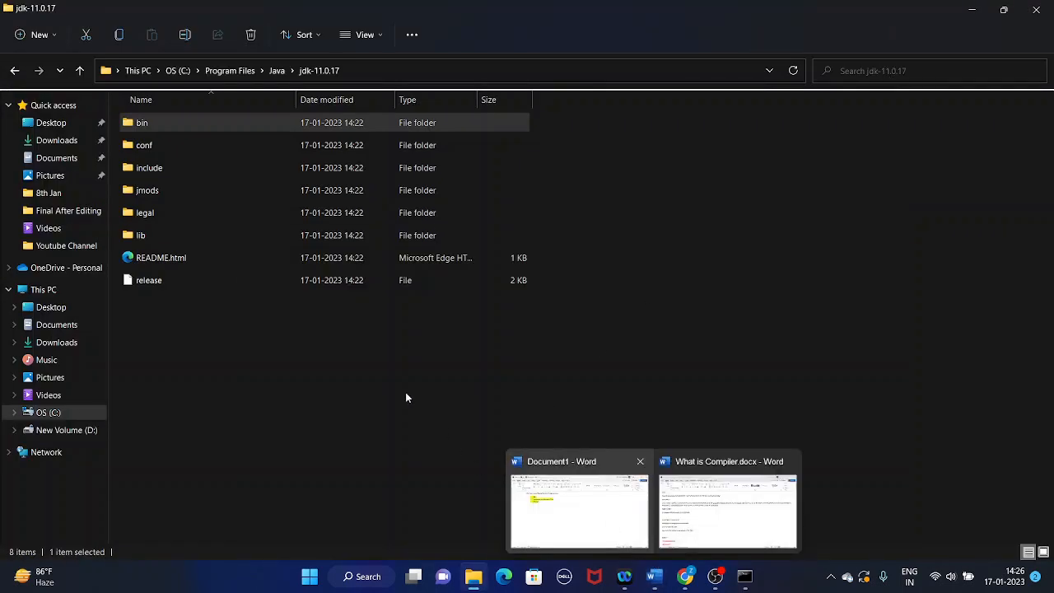
left_click(685, 577)
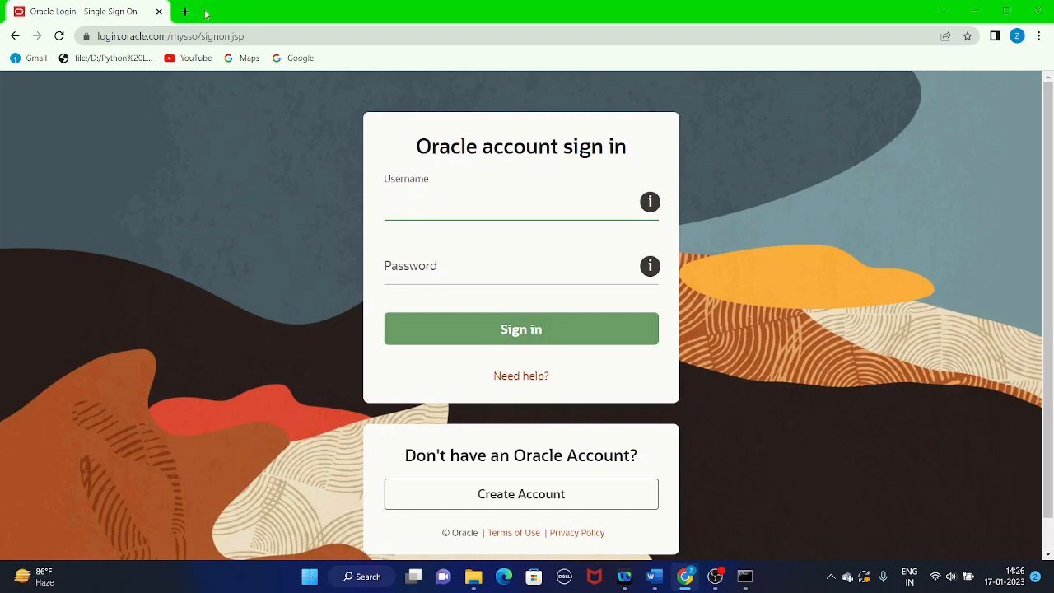
left_click(183, 12)
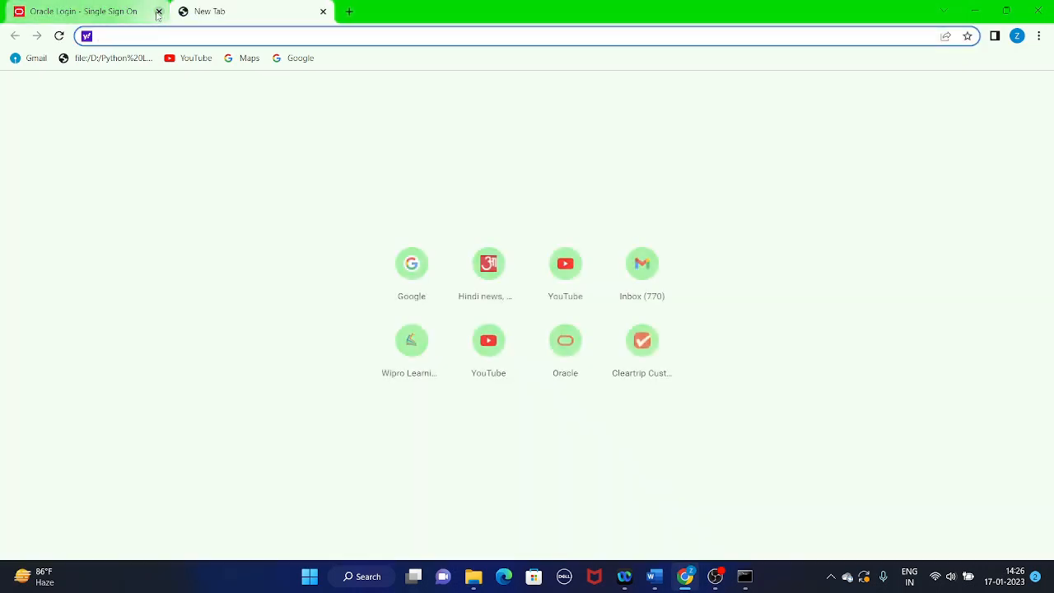
left_click(159, 11)
type("GOOgle.com")
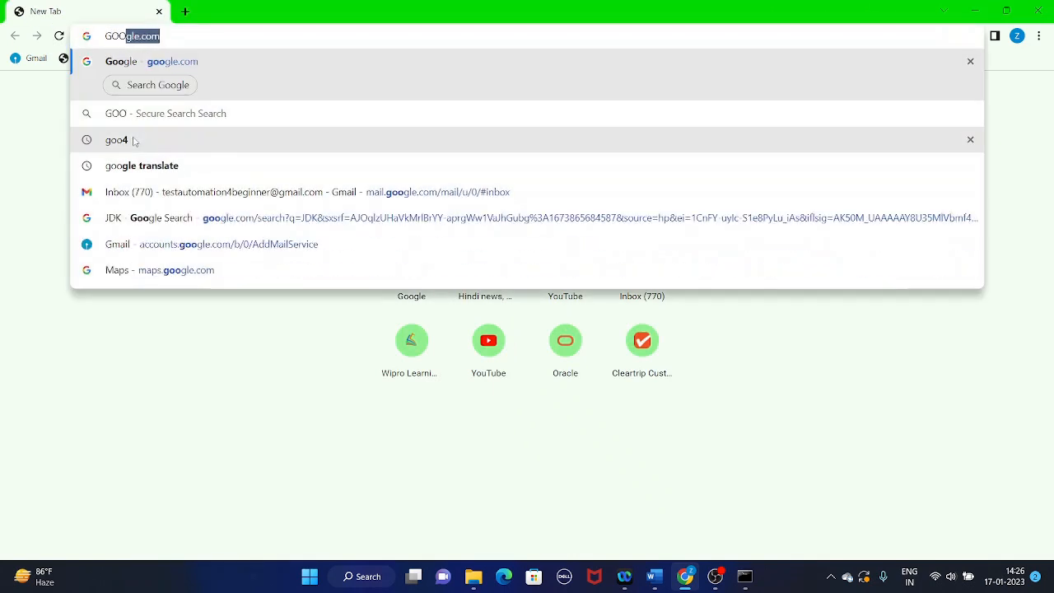
key("Return")
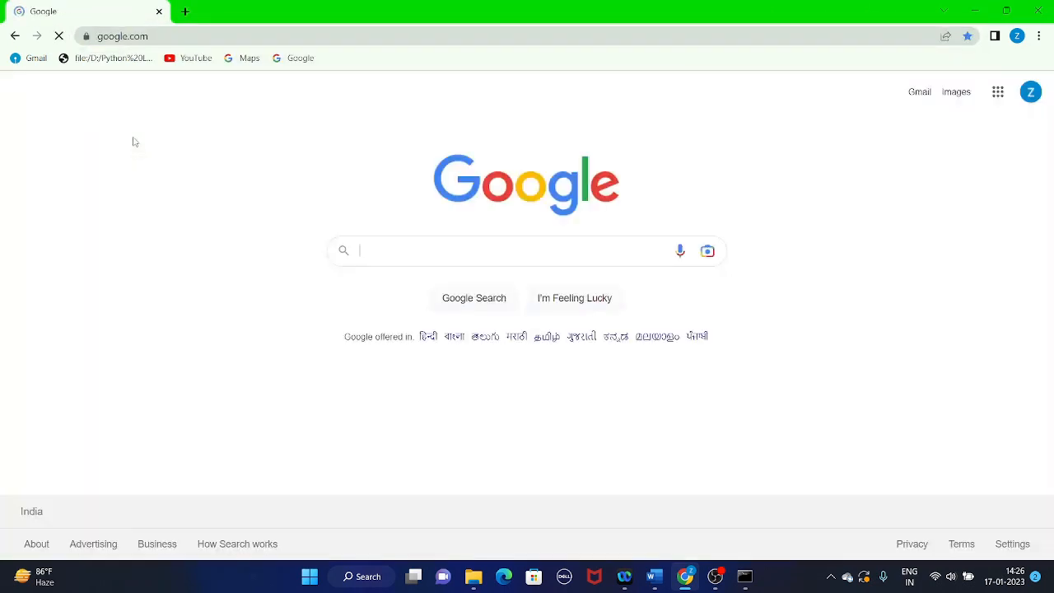
Search Google for "download eclipse" and open the Eclipse Downloads page at the Eclipse IDE 2022-12 download section.
left_click(395, 251)
type("download")
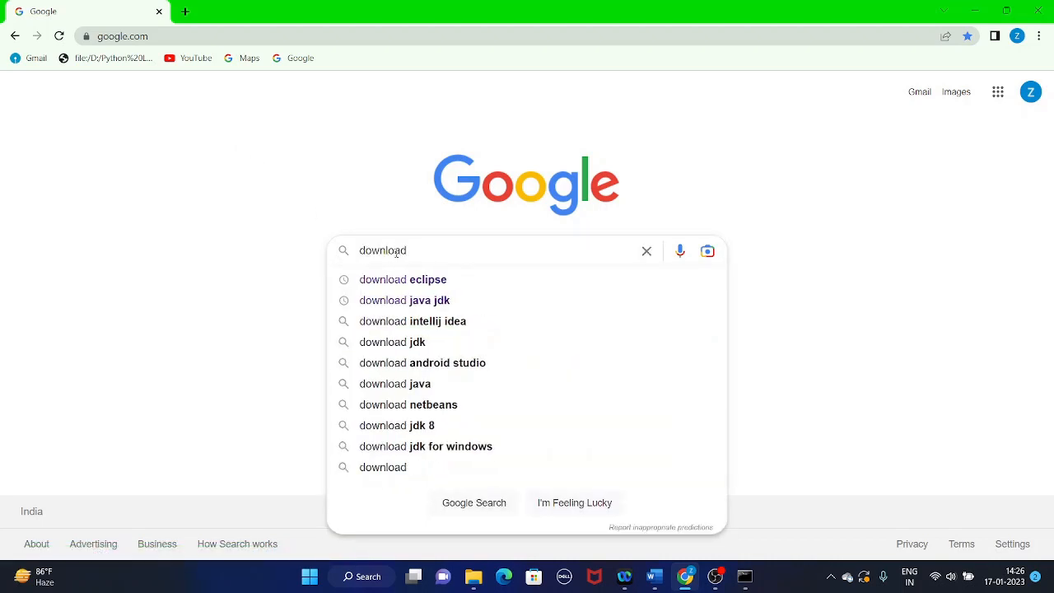
left_click(427, 281)
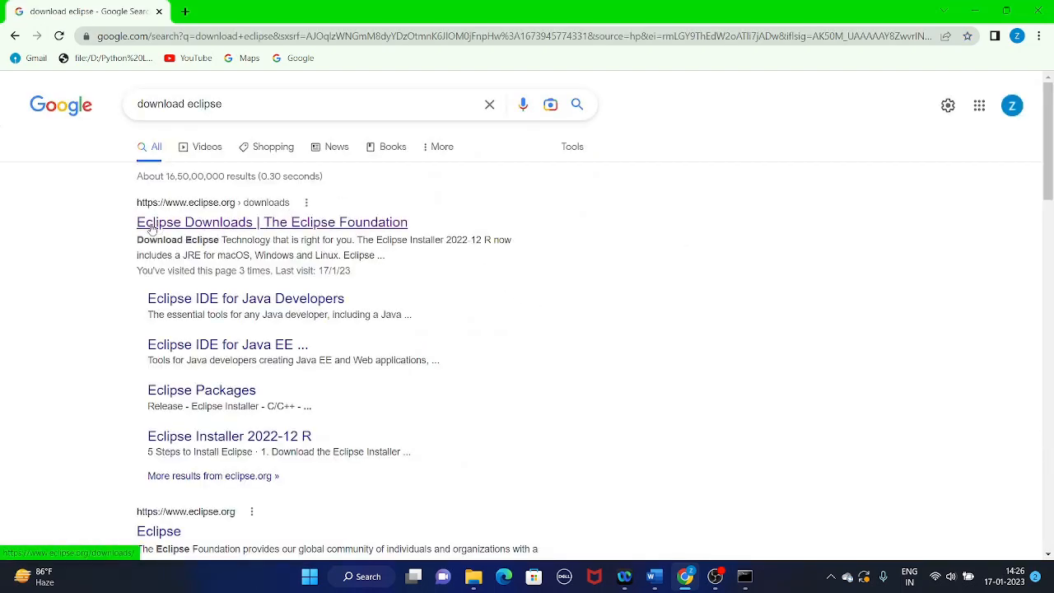
left_click(216, 222)
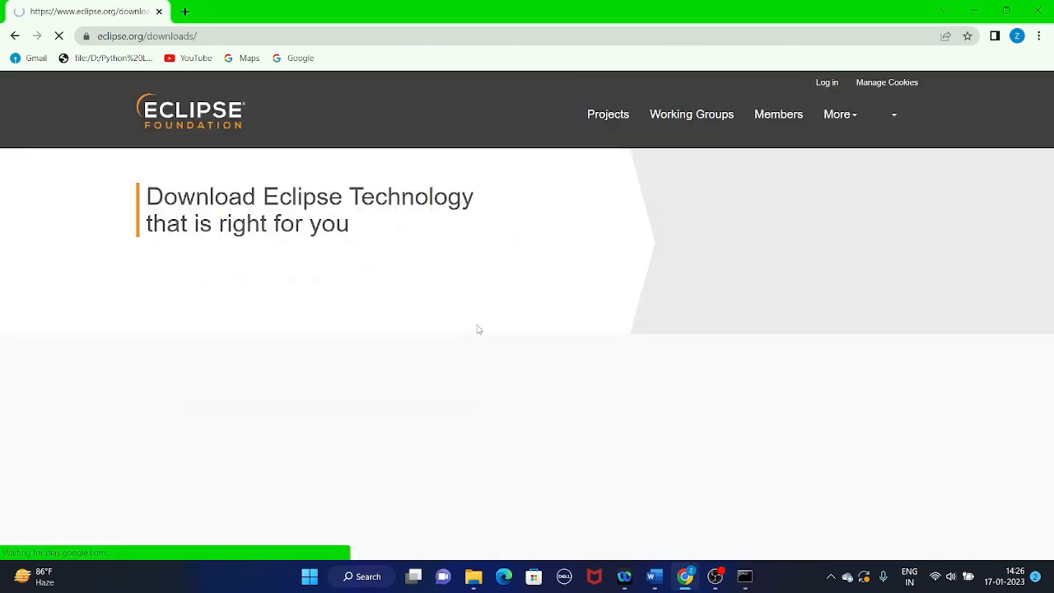
scroll(129, 374, "down", 1)
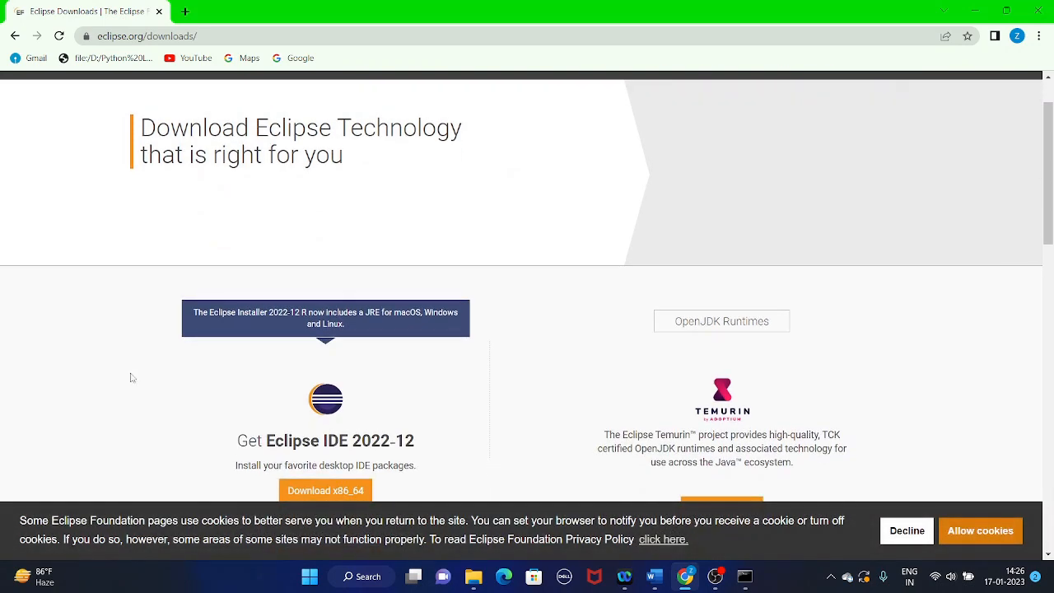
scroll(254, 346, "down", 2)
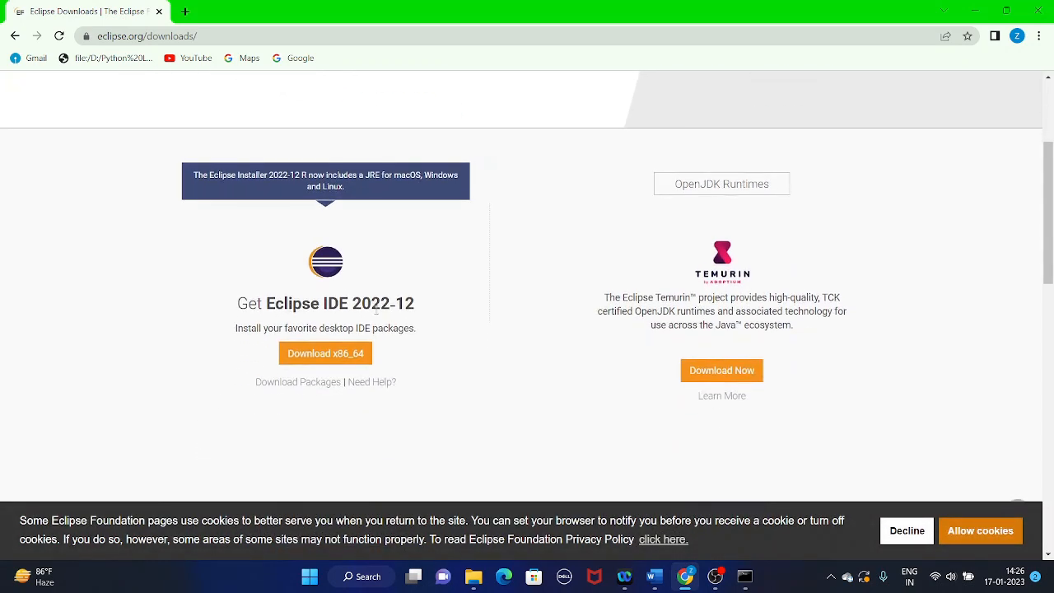